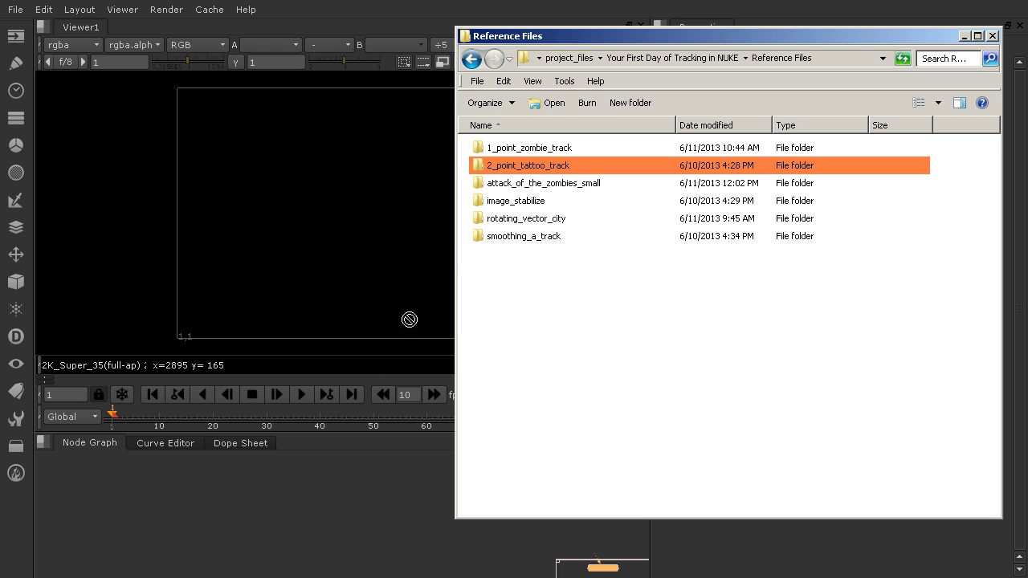
Step: Load the 2_point_tattoo_track image sequence into the node graph and connect it to the viewer node, placed directly below it
left_click_drag(284, 495, 283, 494)
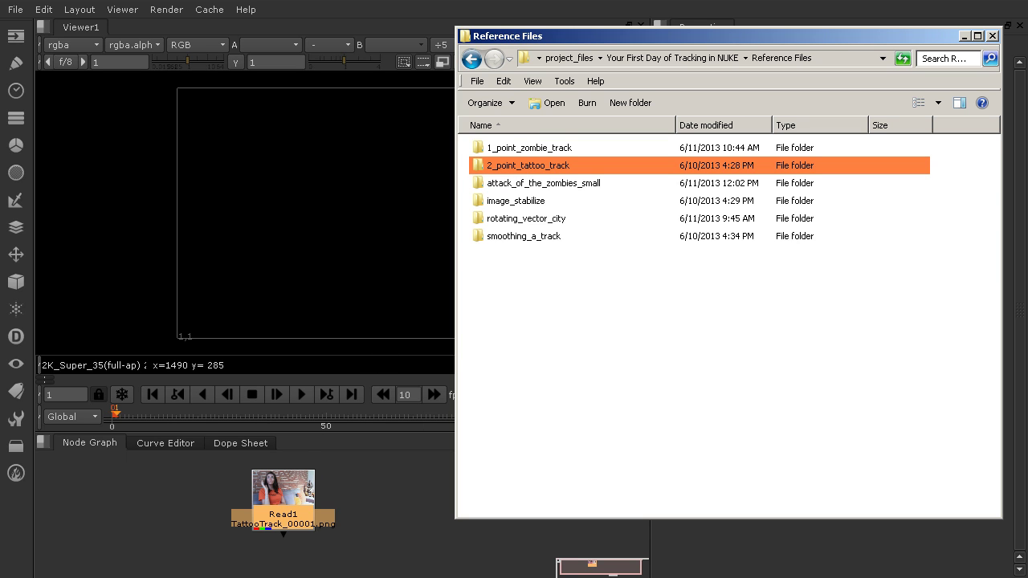
key("alt+Tab")
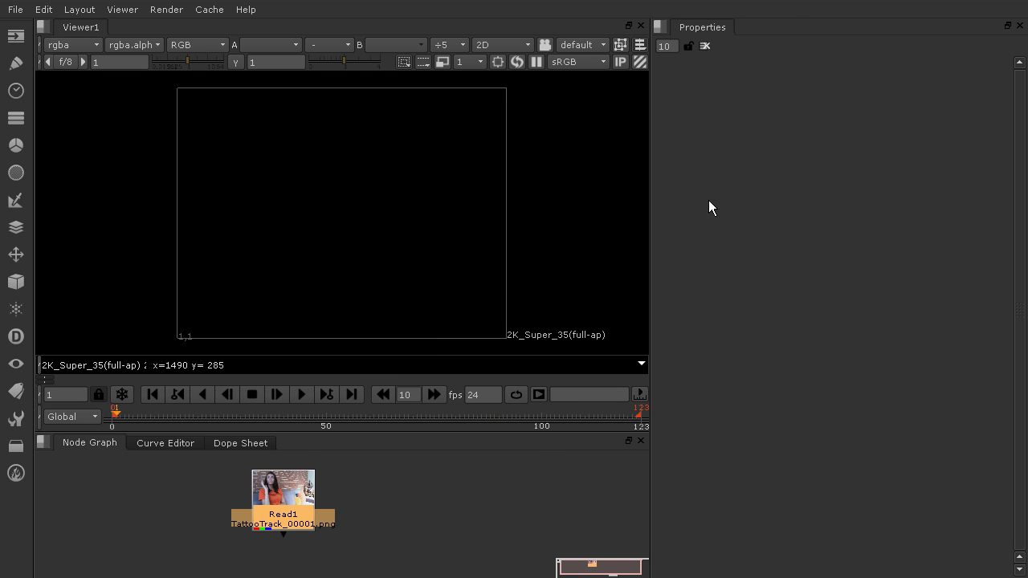
left_click(453, 558)
scroll(444, 521, "down", 2)
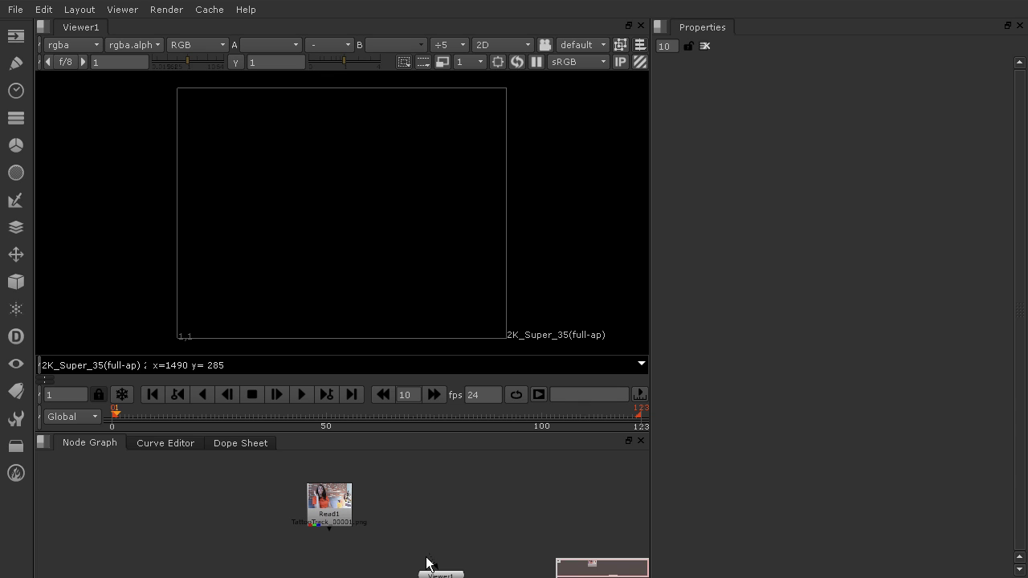
key("1")
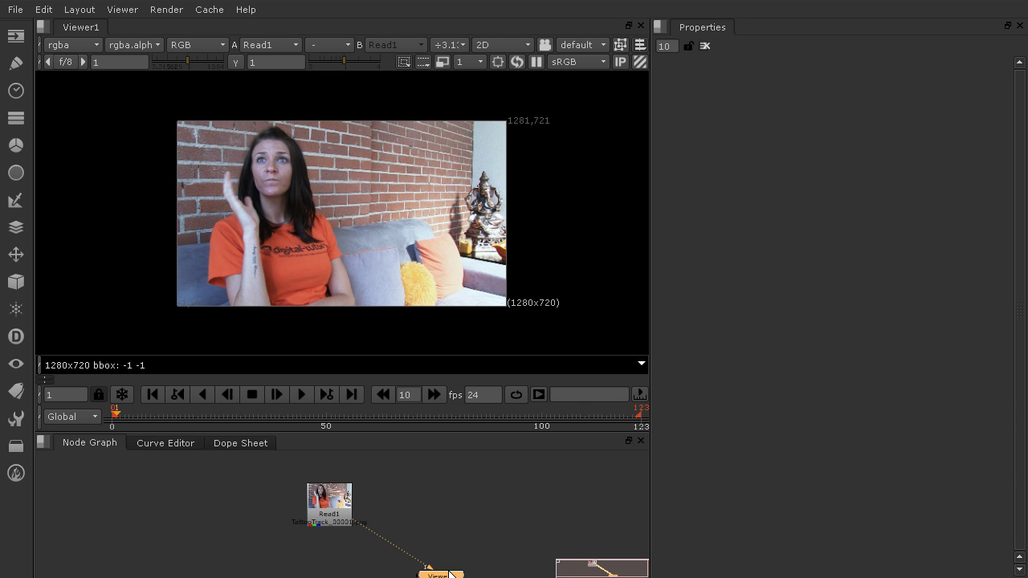
left_click_drag(452, 575, 341, 554)
Step: Play and scrub through the tattoo clip to examine how the forearm and its tattoo move, ending on frame 0
left_click(304, 392)
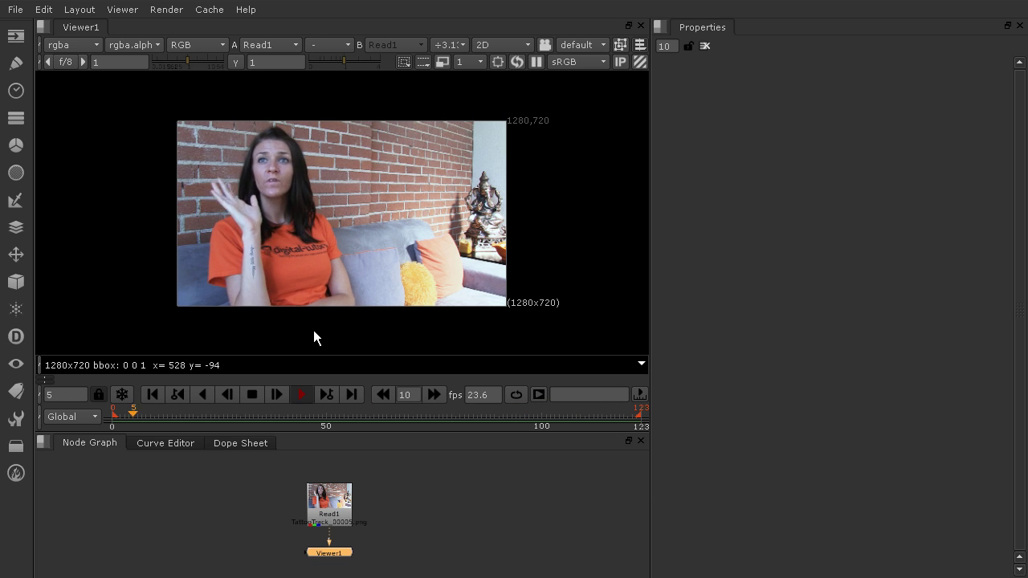
left_click(251, 395)
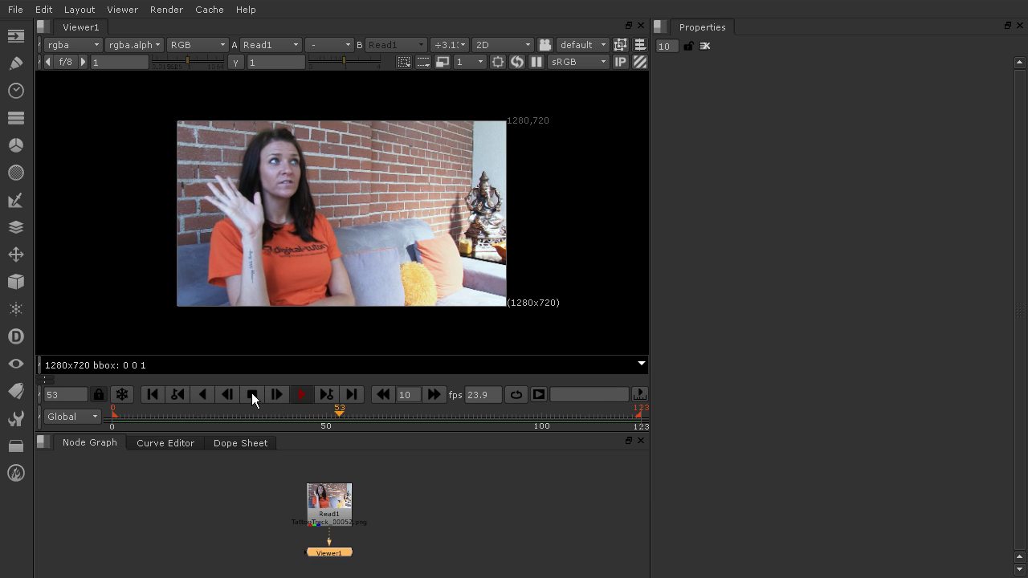
scroll(237, 310, "up", 2)
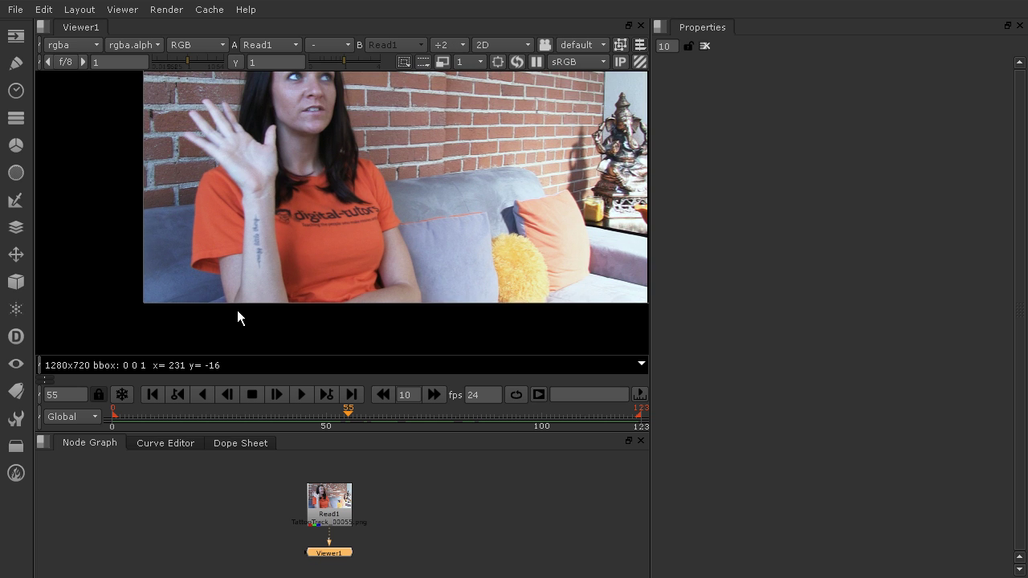
scroll(263, 263, "up", 1)
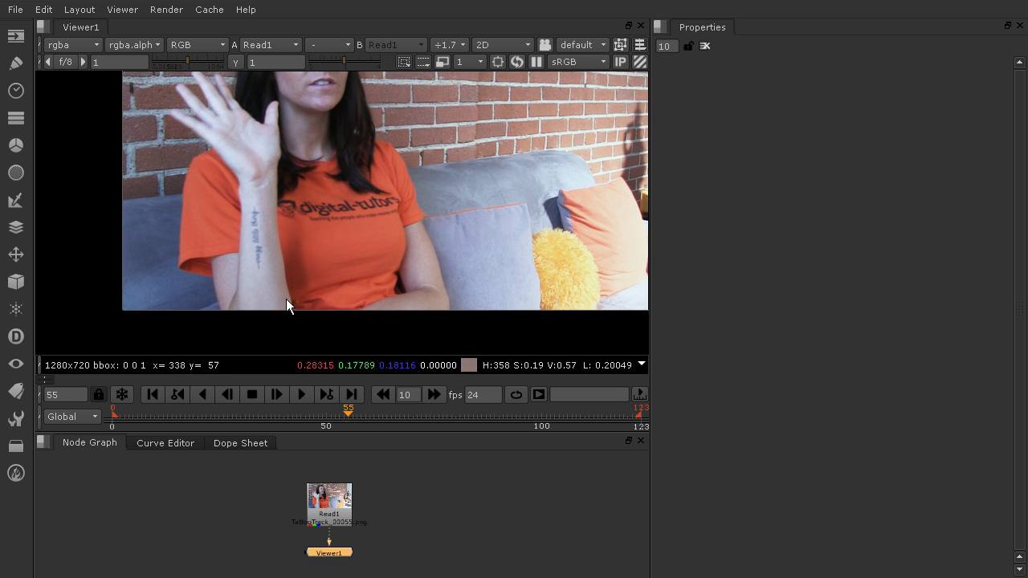
left_click(354, 411)
left_click_drag(354, 410, 590, 418)
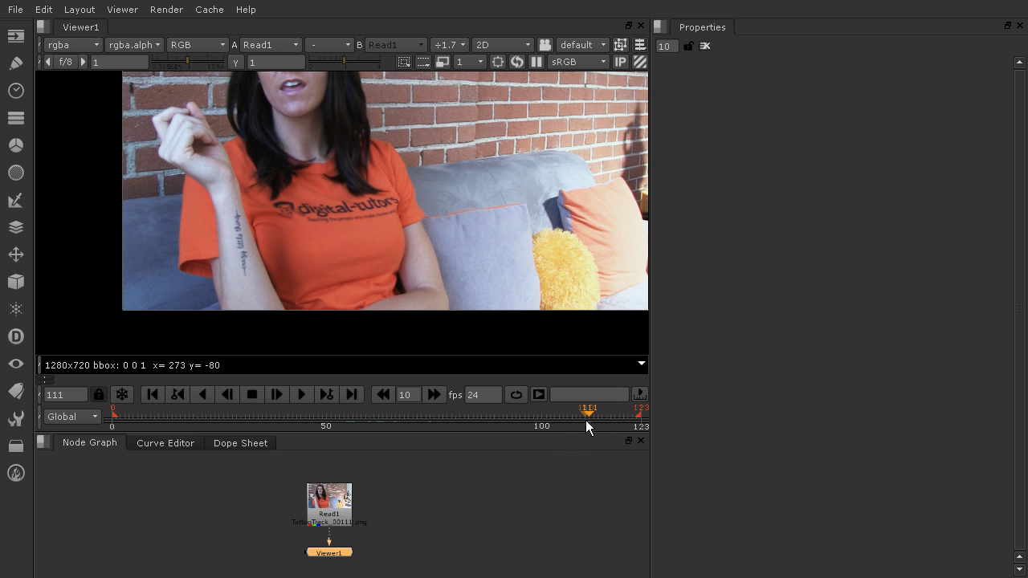
left_click_drag(585, 420, 275, 420)
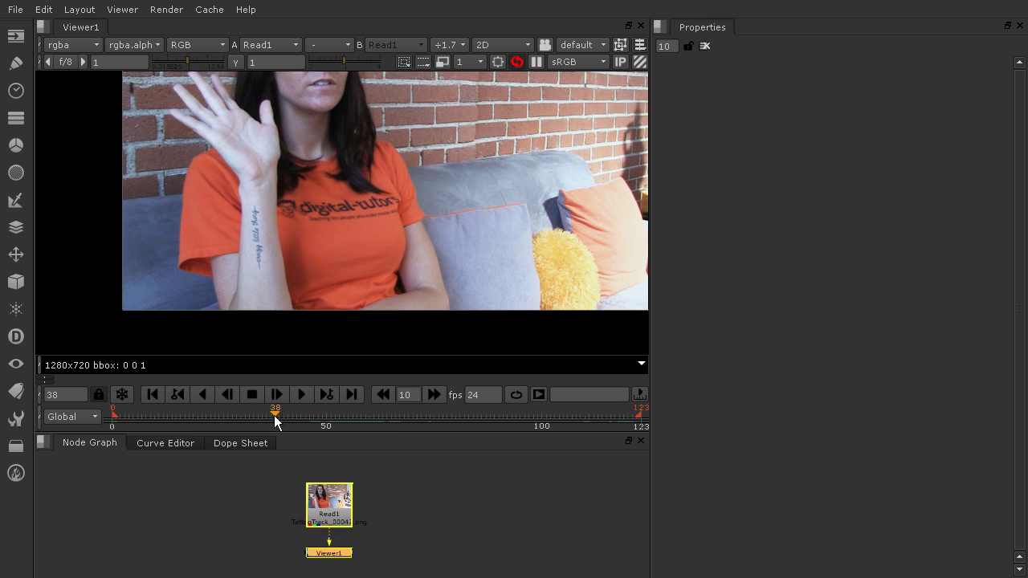
left_click_drag(150, 420, 113, 424)
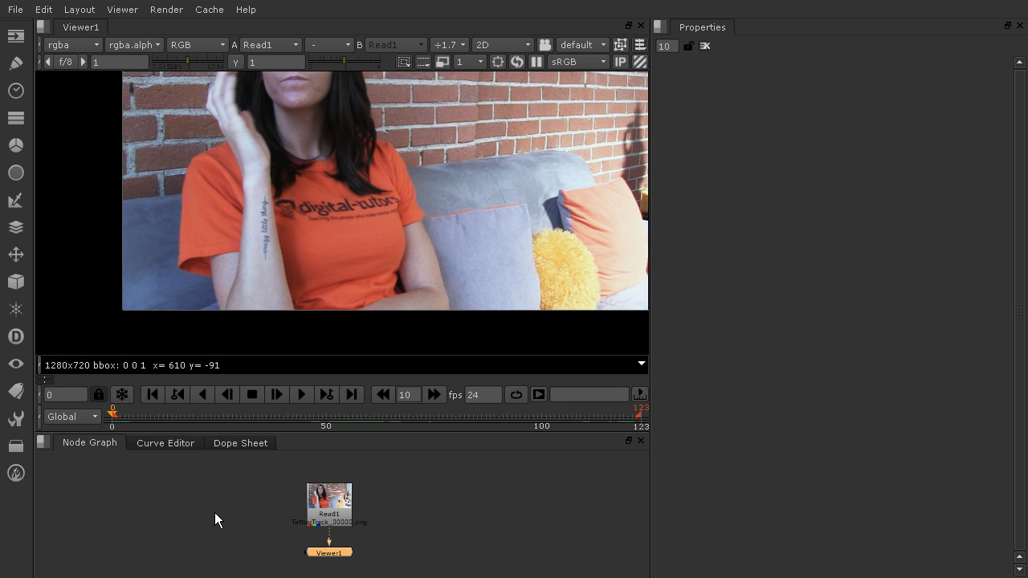
Step: Add a Tracker node and arrange it in line between the tattoo Read node and the viewer
key("Tab")
type("tracker")
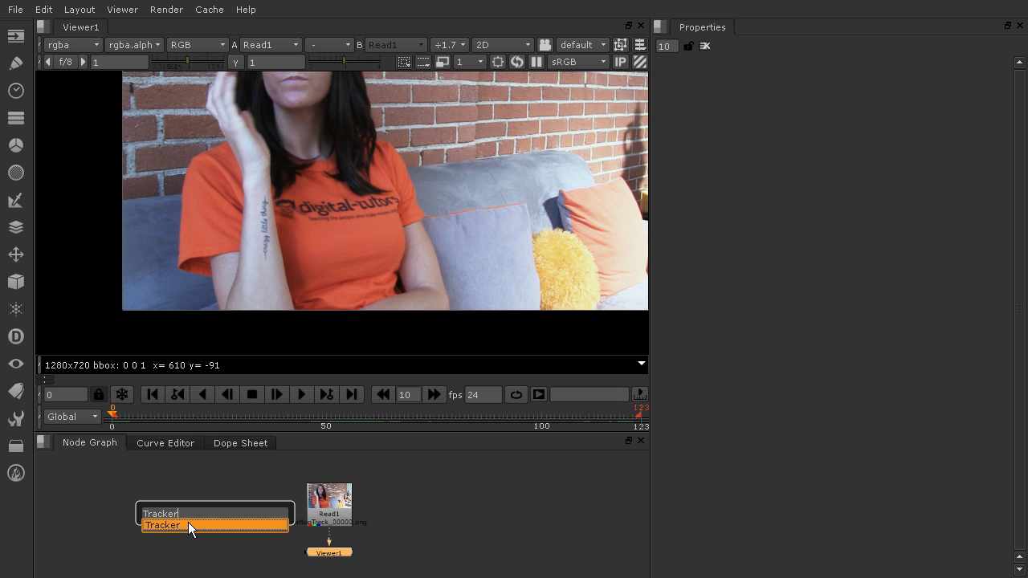
left_click(188, 522)
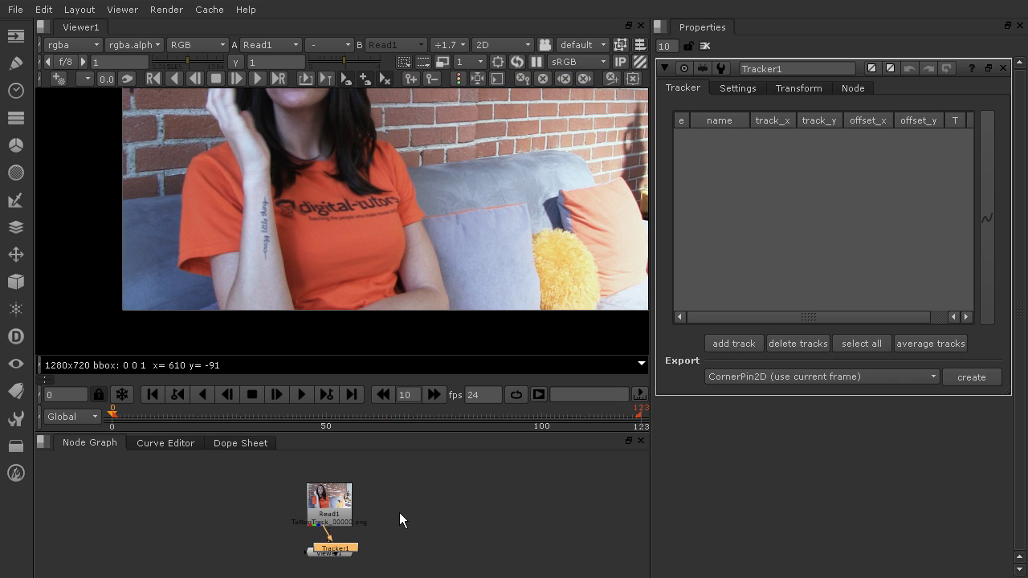
left_click_drag(350, 553, 411, 539)
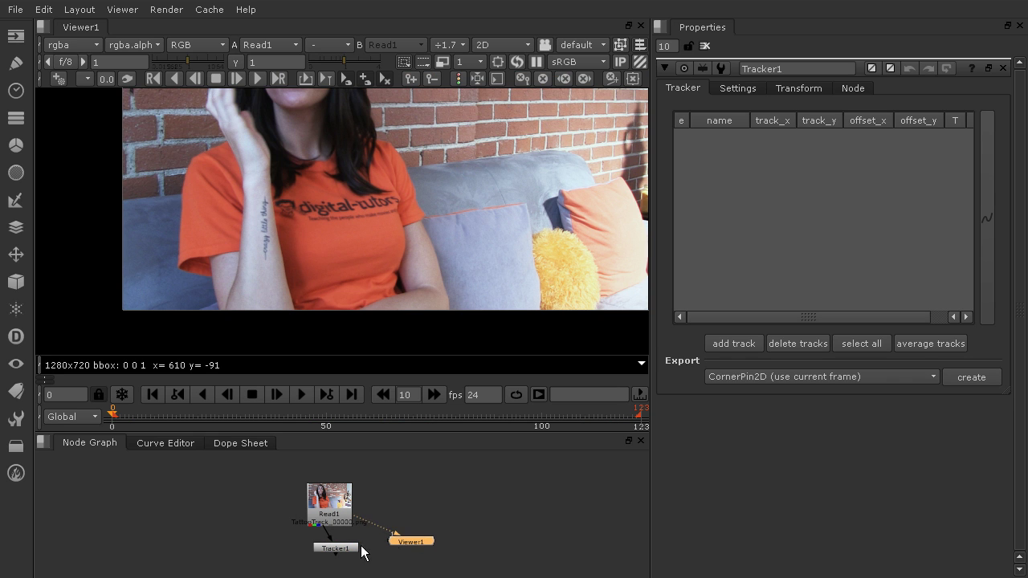
mouse_move(330, 554)
left_mouse_down()
mouse_move(322, 559)
mouse_move(379, 550)
mouse_move(376, 531)
mouse_move(323, 562)
left_mouse_up()
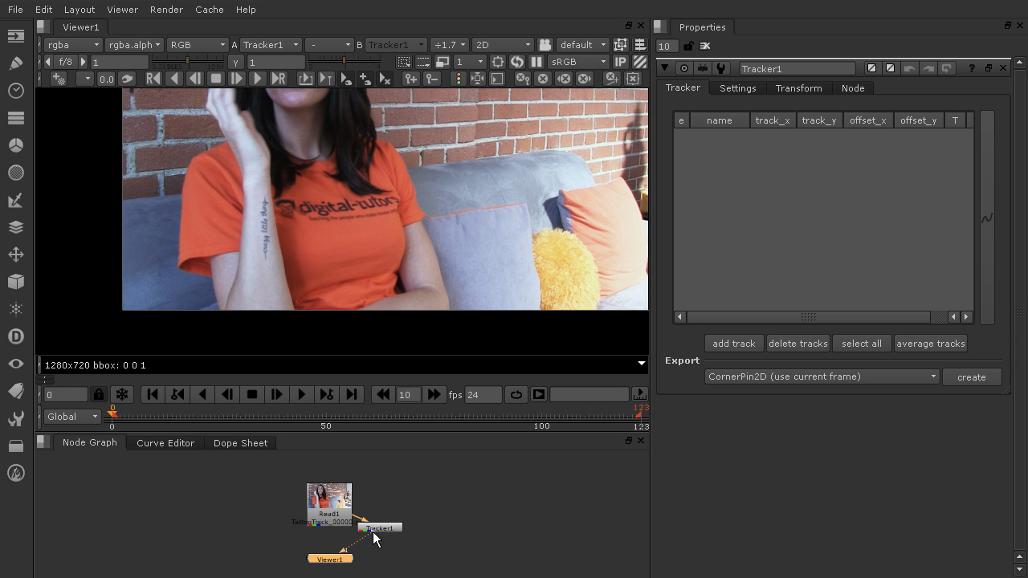
left_click_drag(373, 533, 332, 543)
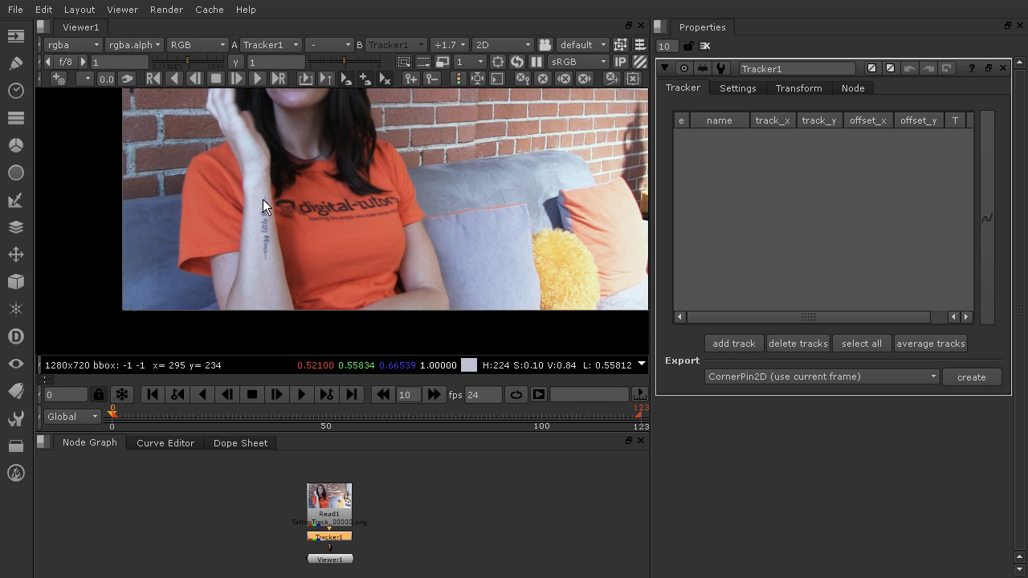
Step: Add a first track and place it on the word "thing" in the tattoo, at about x 300, y 219
scroll(265, 198, "up", 4)
scroll(275, 198, "up", 5)
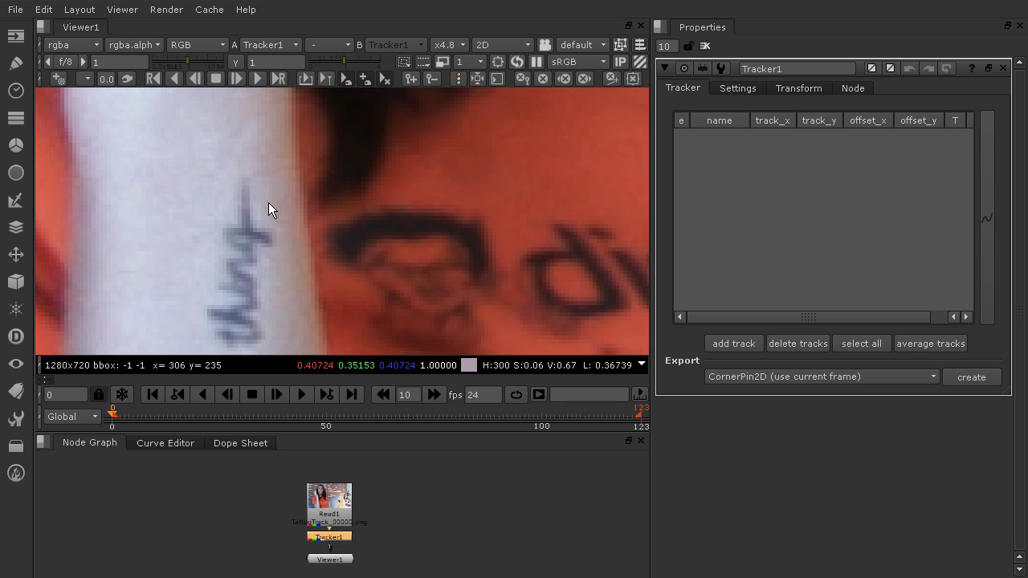
middle_click_drag(271, 268, 334, 209)
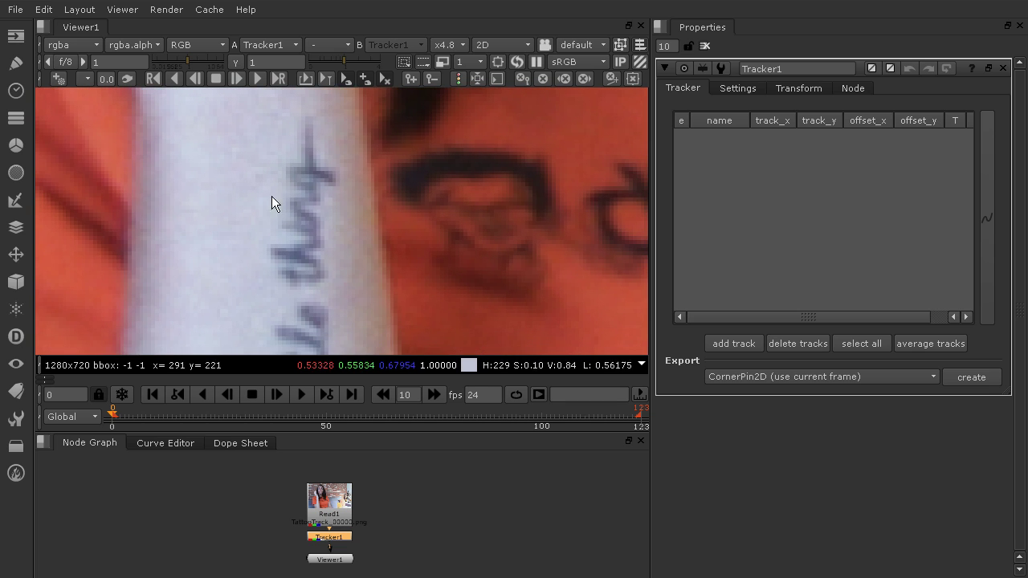
left_click(727, 343)
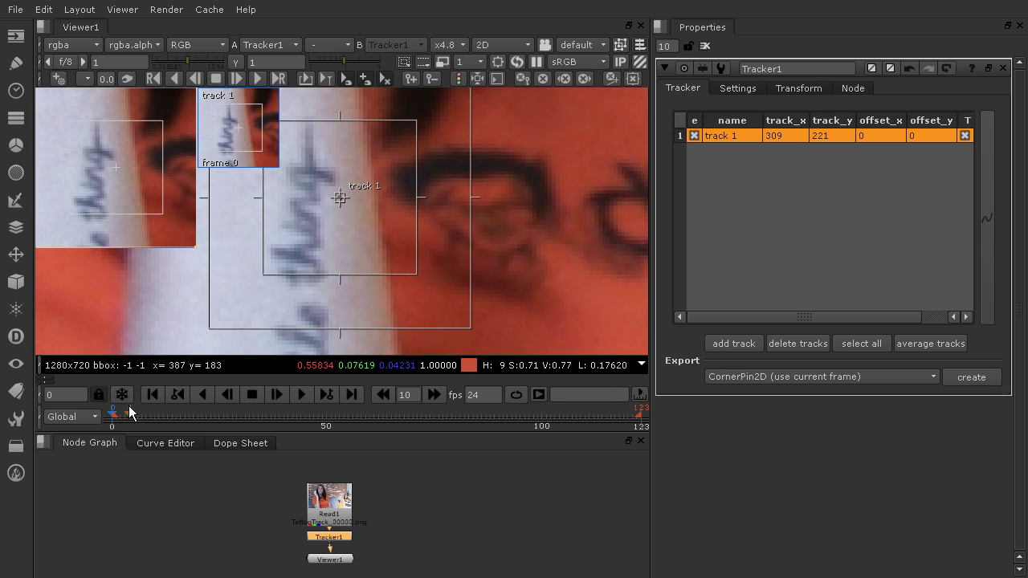
left_click_drag(338, 200, 305, 205)
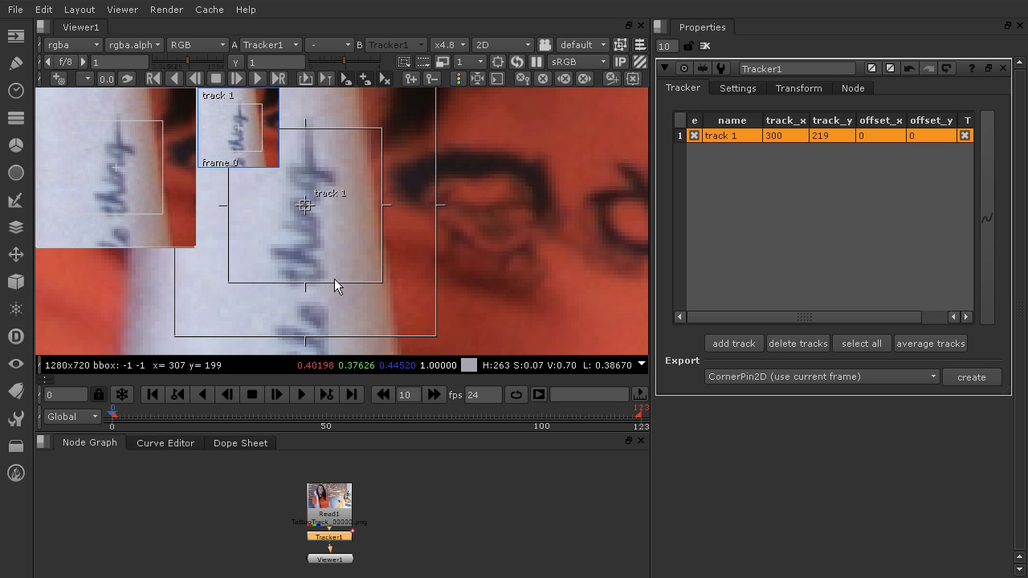
Step: Reshape track 1's pattern and search areas into tall, narrow boxes around "thing" and nudge its centre to about y 220
scroll(321, 201, "down", 3)
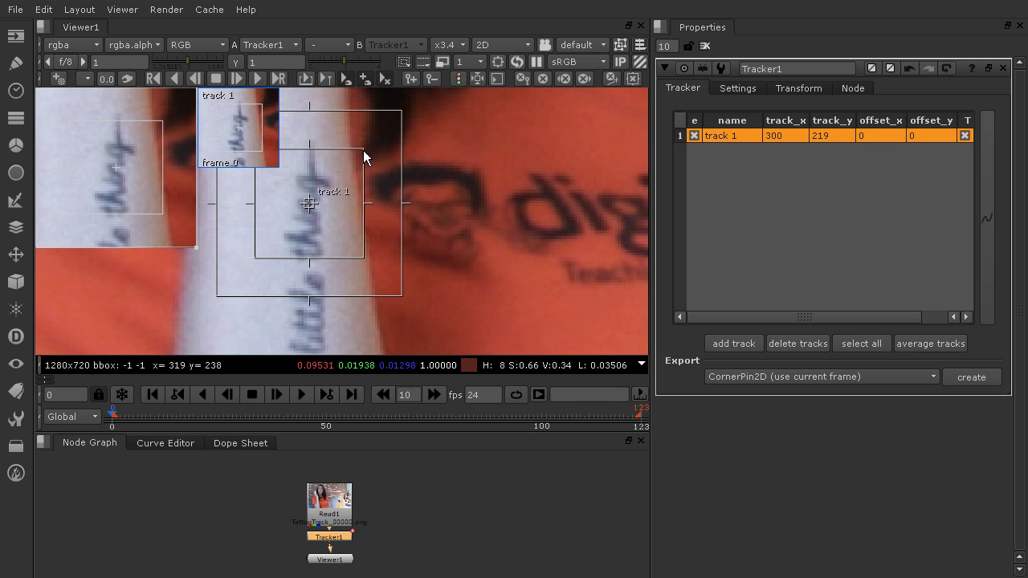
left_click_drag(363, 149, 340, 139)
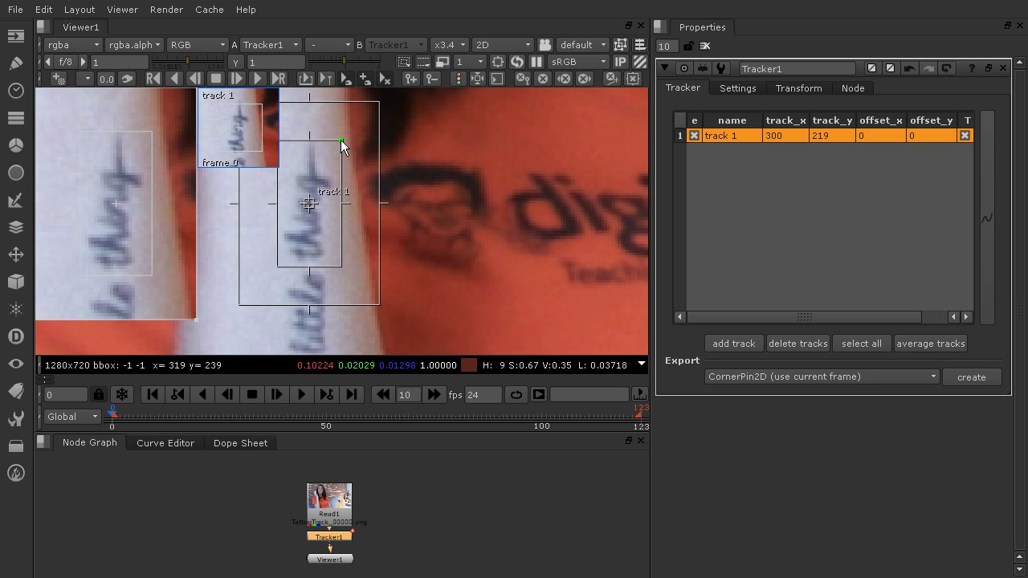
left_click_drag(310, 196, 306, 197)
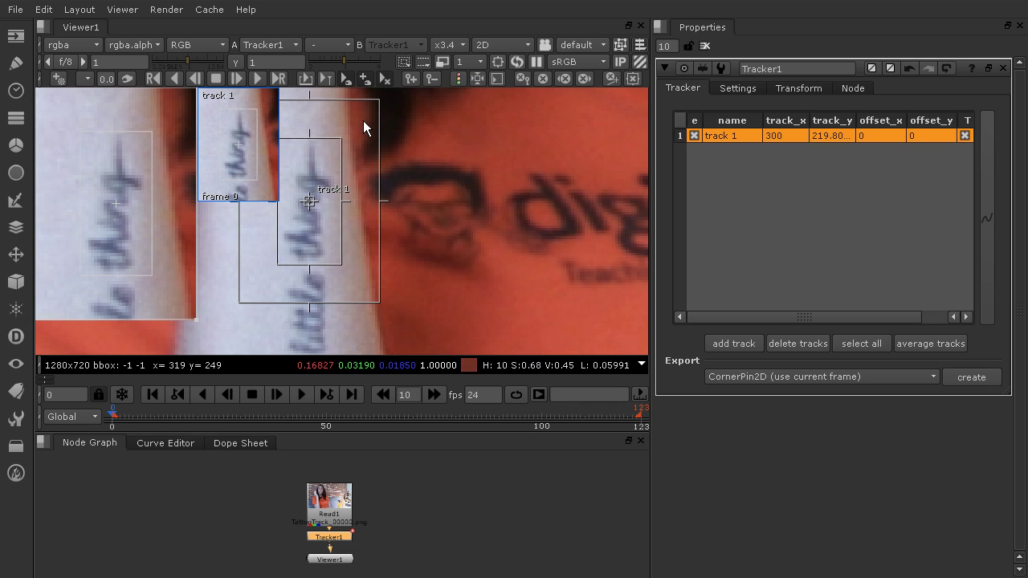
left_click_drag(377, 102, 380, 104)
middle_click_drag(332, 234, 441, 237)
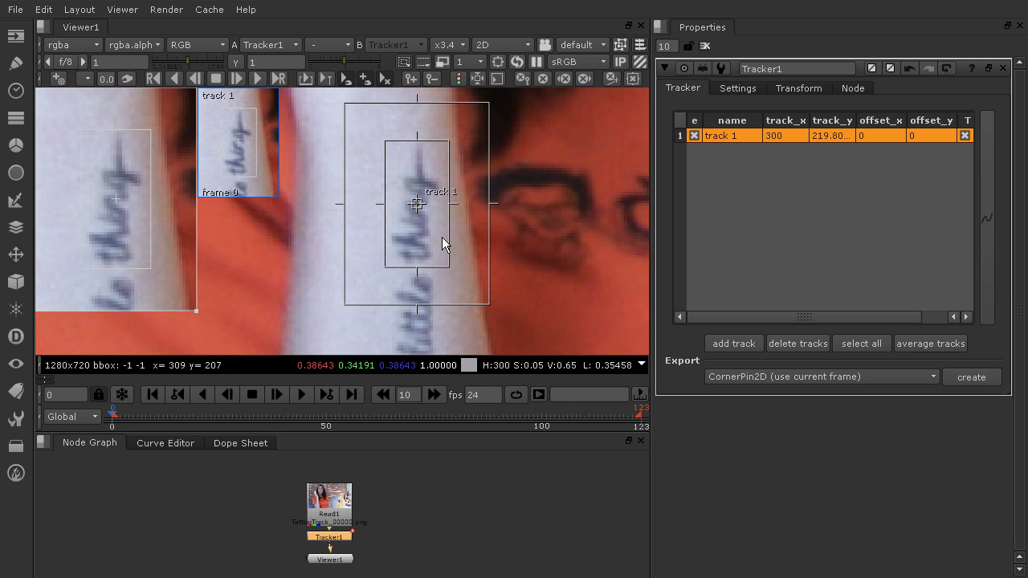
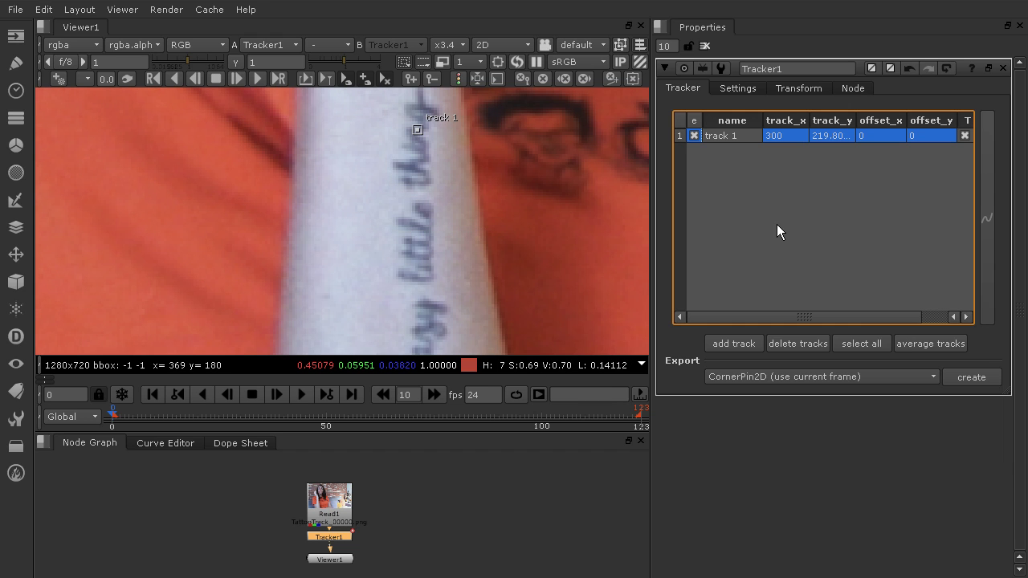
Step: Select track 1 and widen the properties area enough to show the track list's T, R, S and error columns
left_click(757, 135)
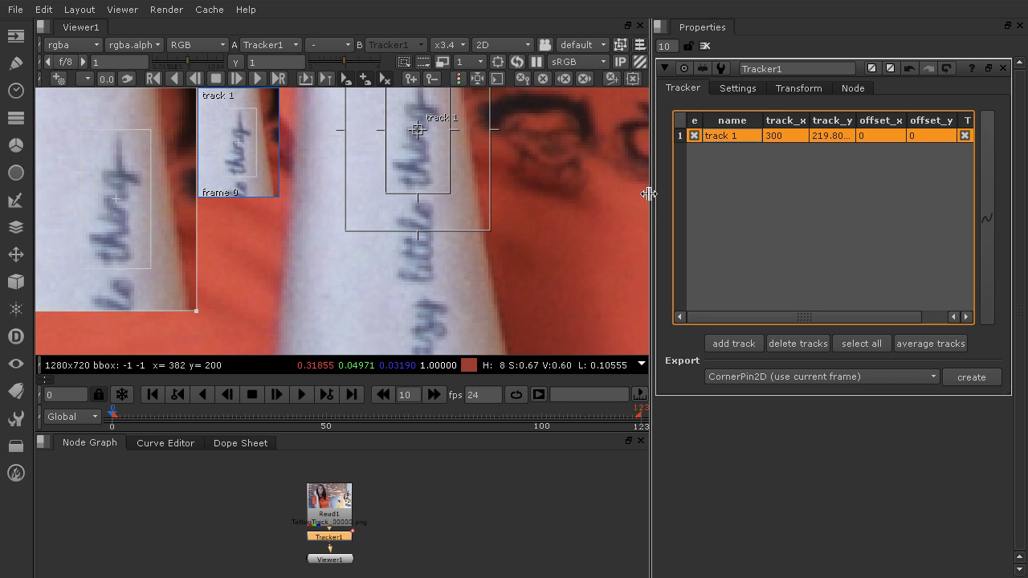
left_click_drag(648, 193, 577, 194)
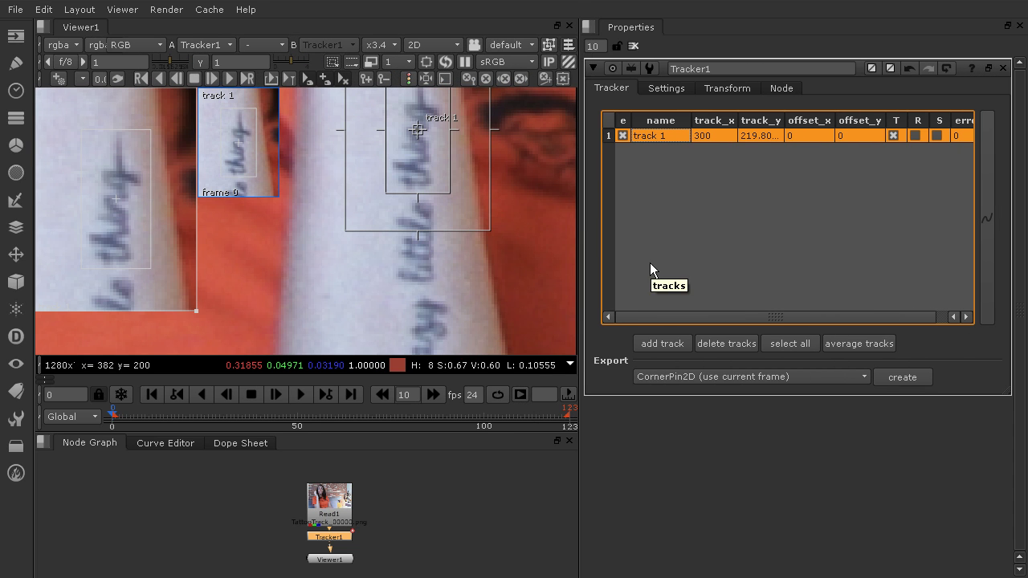
left_click_drag(579, 152, 565, 147)
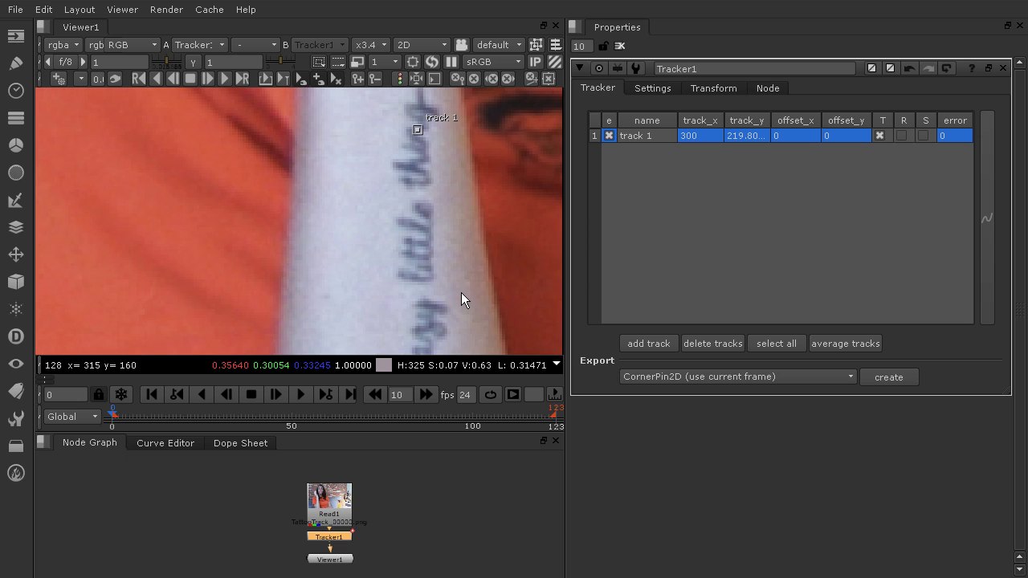
Step: Add a second track at the "crazy" end of the tattoo, about x 302, y 128, and resize its pattern and search areas
middle_click_drag(456, 285, 435, 151)
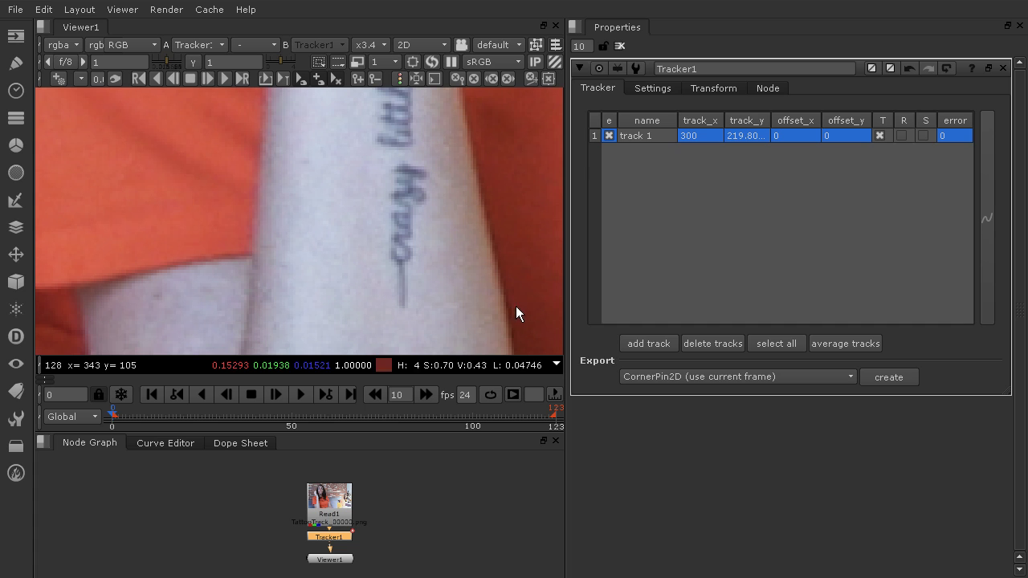
left_click(641, 343)
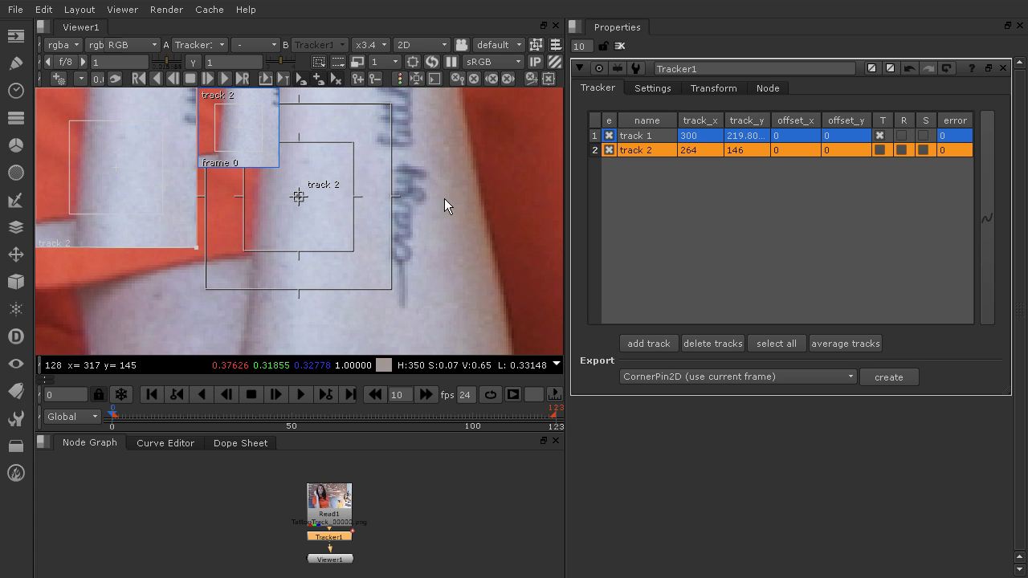
left_click_drag(299, 197, 421, 262)
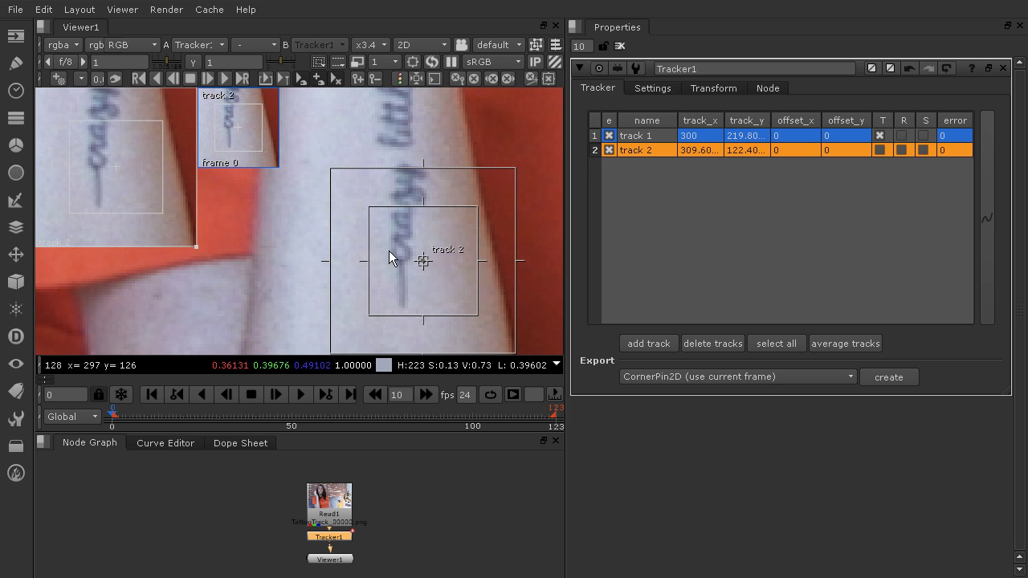
left_click_drag(423, 262, 403, 244)
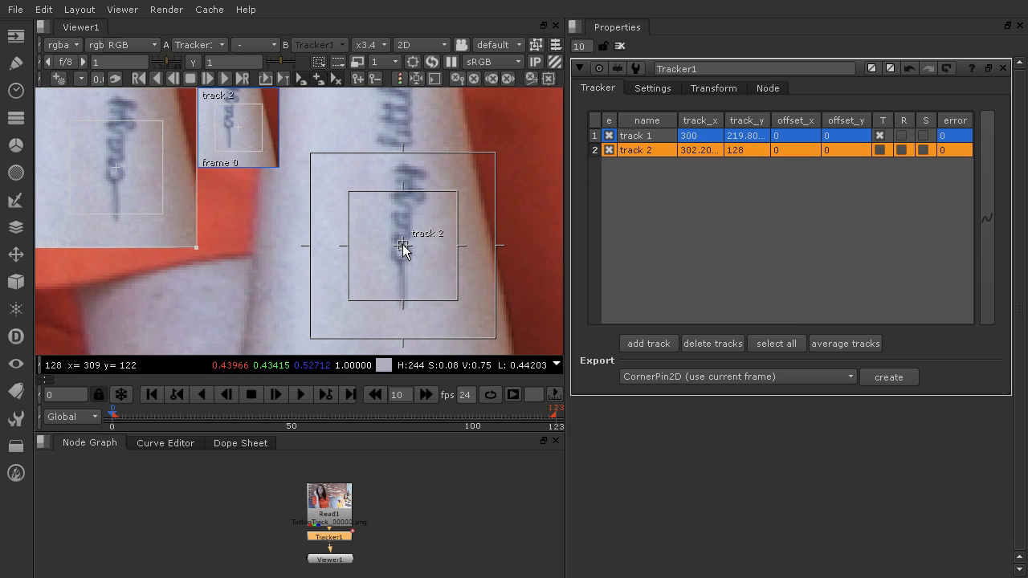
left_click_drag(402, 192, 399, 156)
left_click_drag(493, 118, 485, 122)
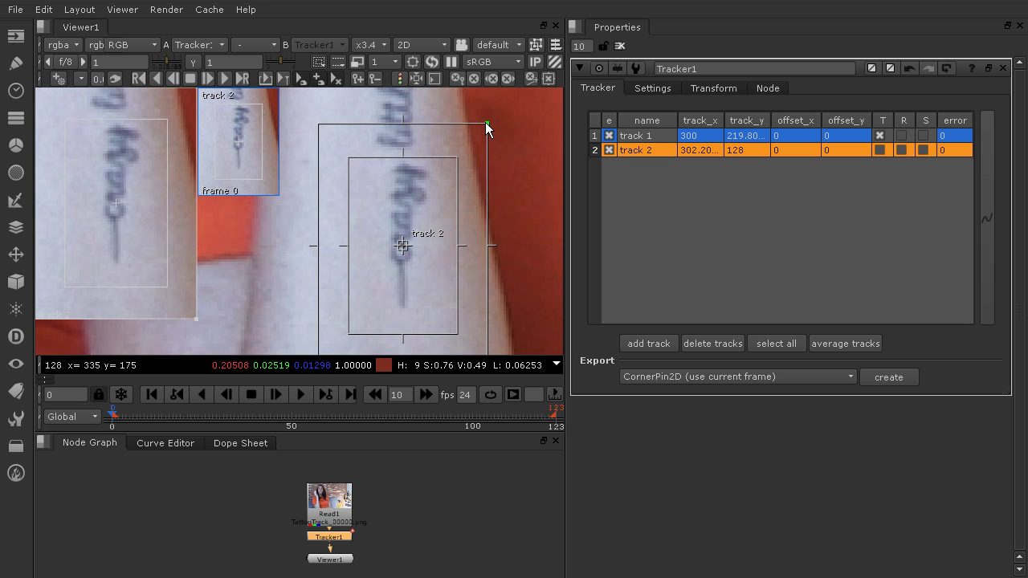
Step: Enable rotation (R) and scale (S) for track 2
scroll(432, 150, "down", 6)
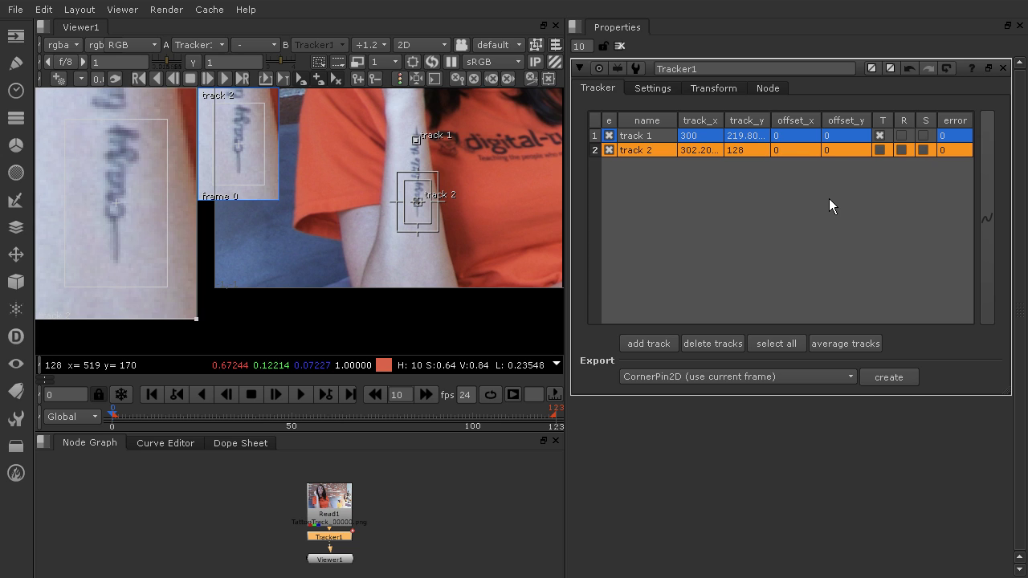
left_click(902, 150)
left_click(923, 150)
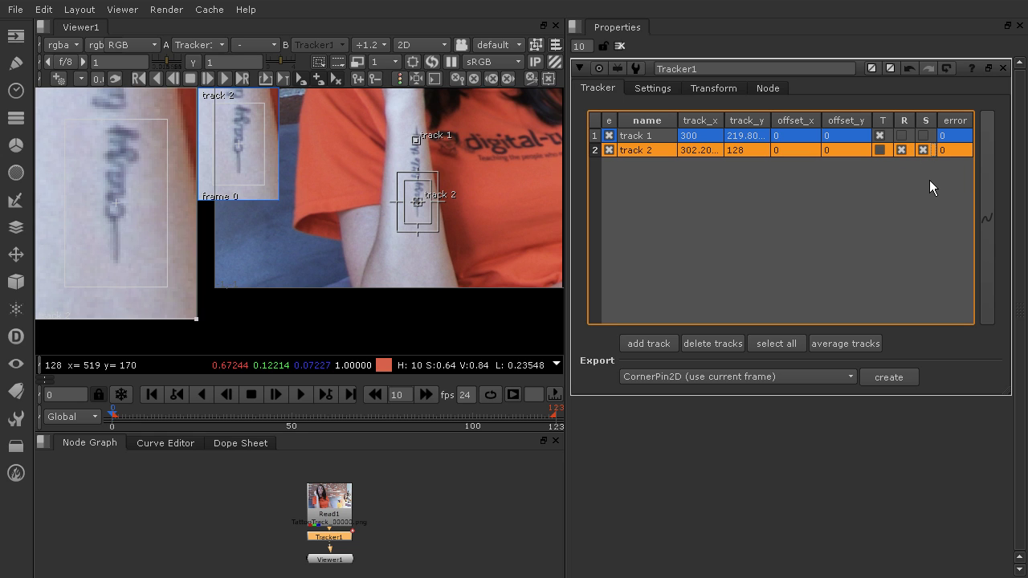
Step: Enable translation (T) for track 2, and track both points forward together from frame 0
left_click(880, 150)
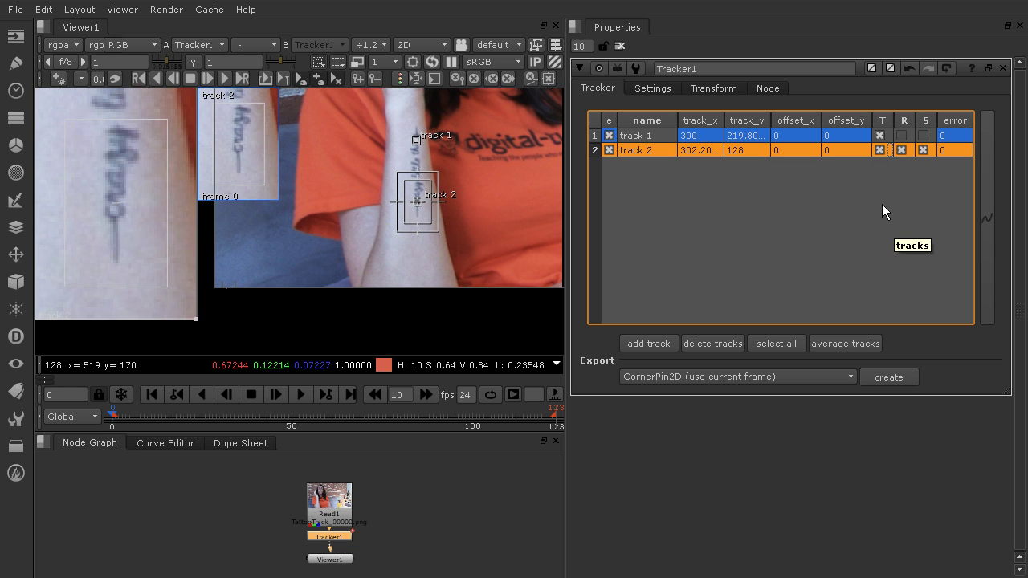
left_click(637, 138, "shift")
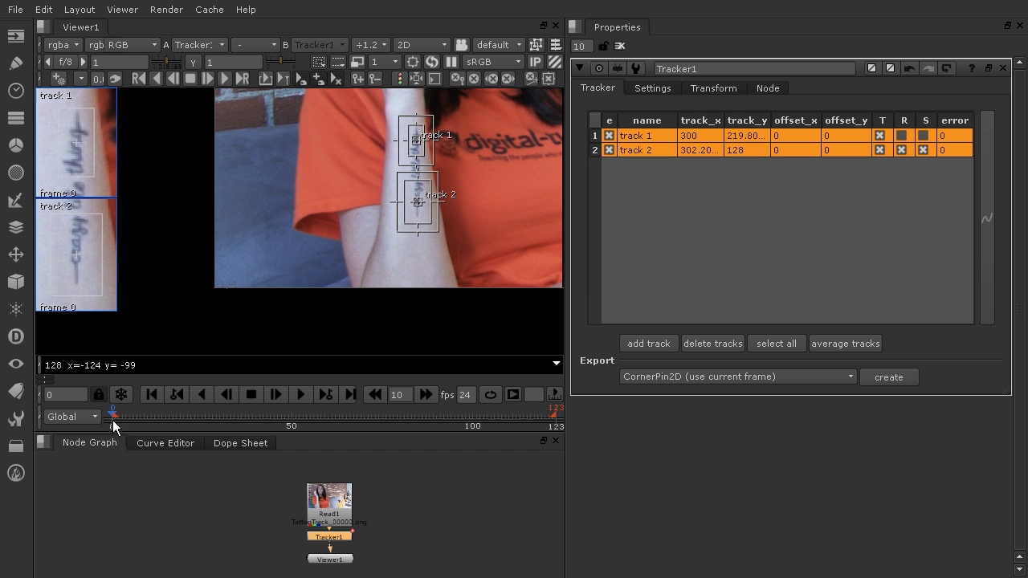
left_click(224, 75)
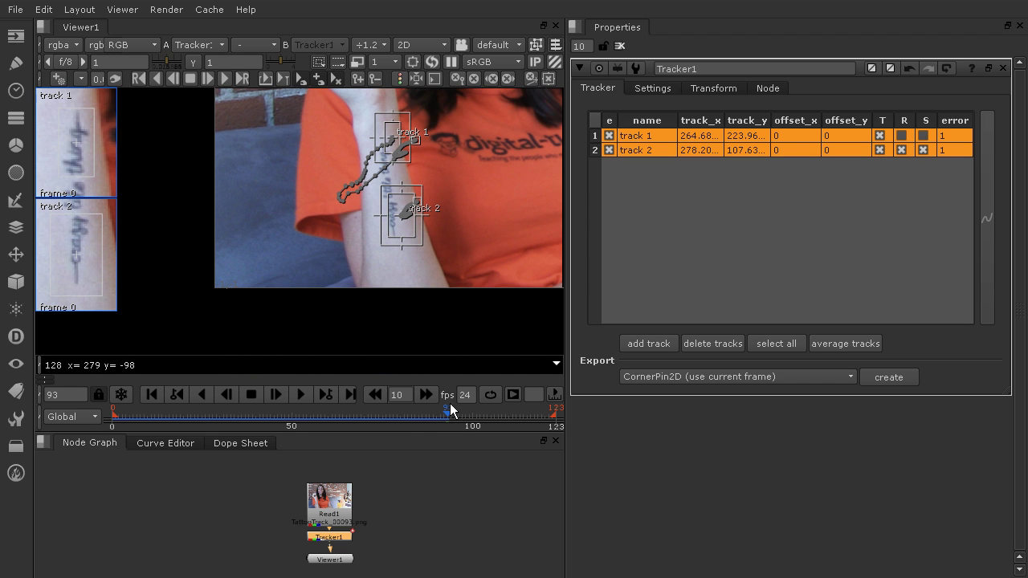
Step: Select only track 1 and scrub through the opening frames from frame 0, stopping at frame 7
left_click(612, 234)
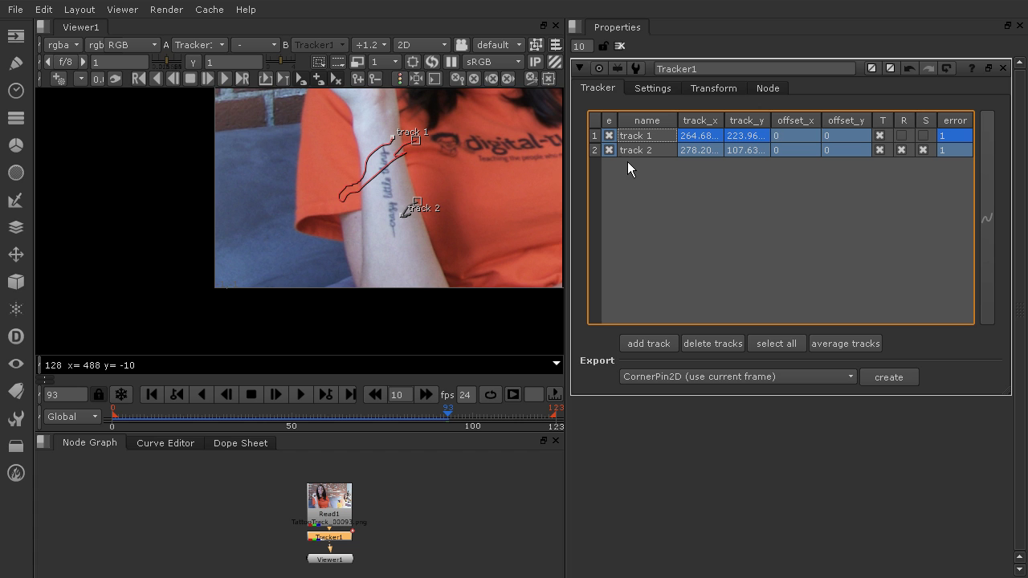
left_click(630, 136)
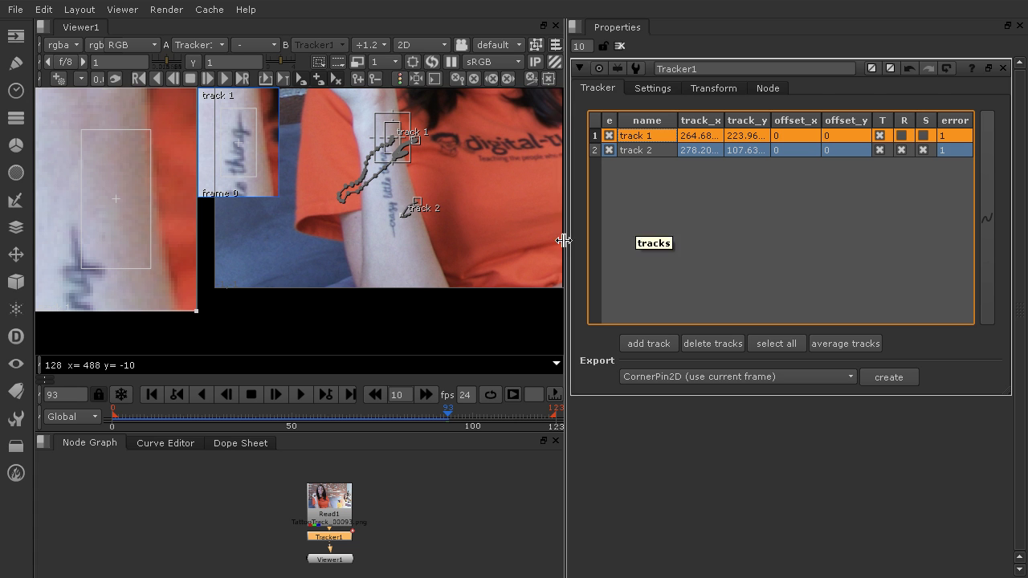
left_click_drag(428, 418, 114, 421)
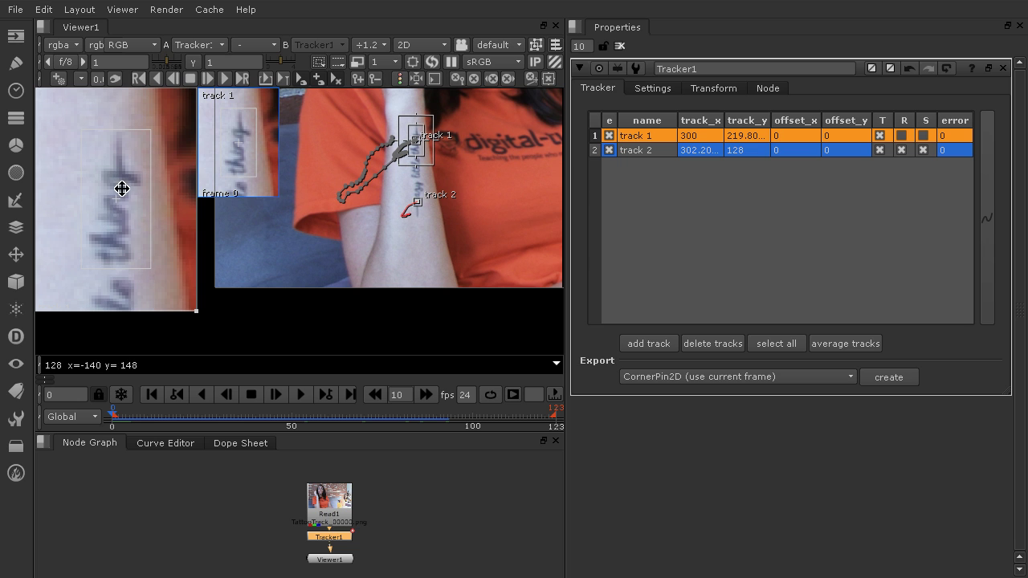
left_click(116, 419)
mouse_move(129, 420)
left_mouse_down()
mouse_move(99, 418)
mouse_move(111, 420)
left_mouse_up()
left_click_drag(119, 424, 141, 420)
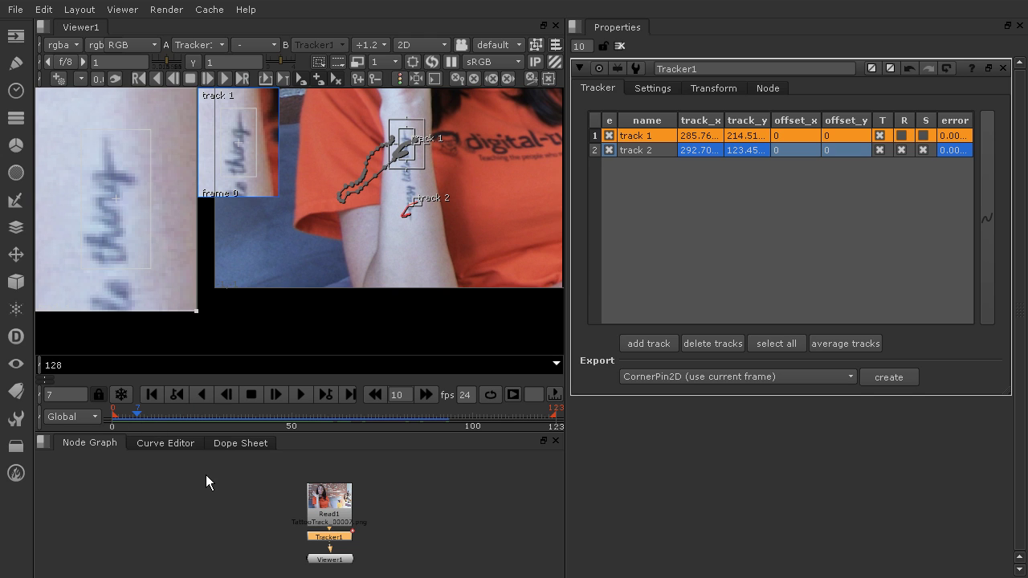
Step: Re-track track 1 backward one frame at a time from frame 7 to frame 1
left_click(491, 76)
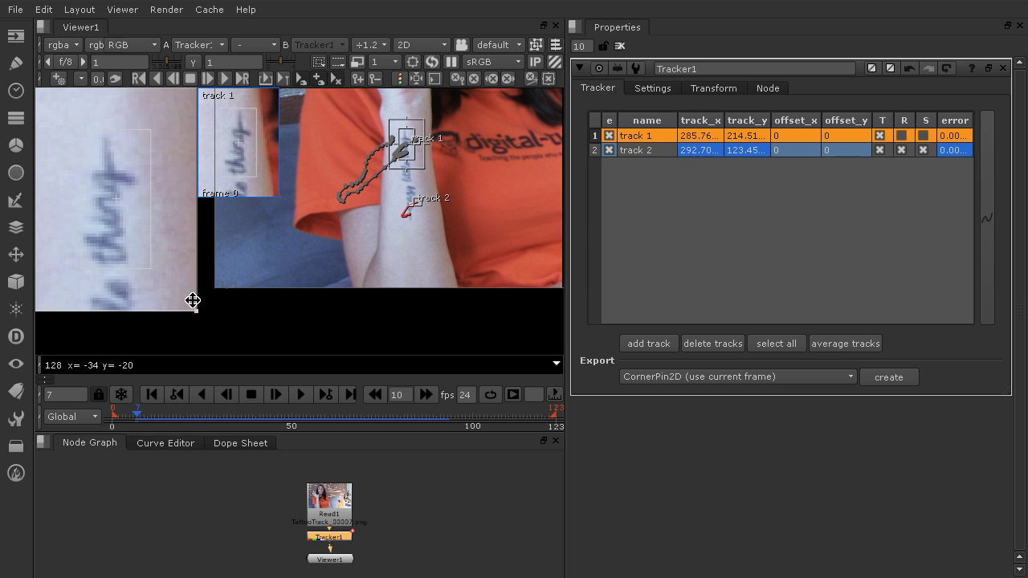
left_click(173, 76)
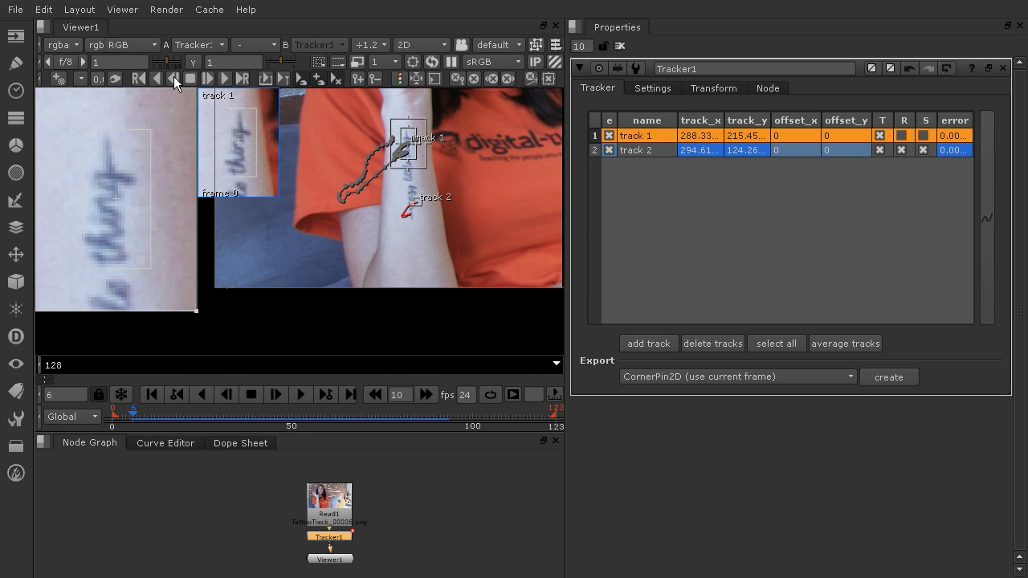
left_click(174, 76)
left_click(173, 76)
left_click(174, 76)
left_click(173, 76)
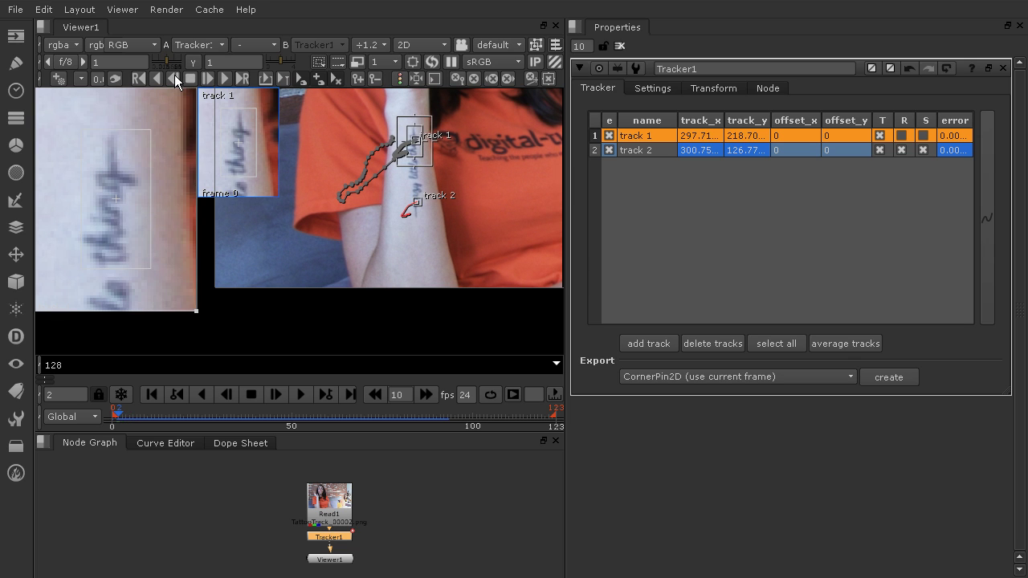
left_click(173, 76)
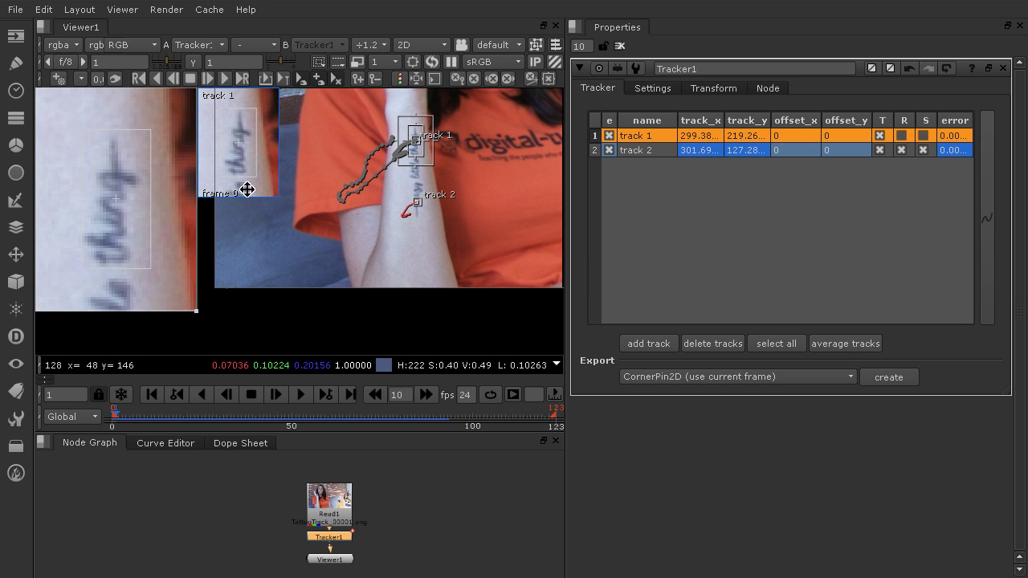
Step: Move track 1's centre to x 302, y 219 at frame 1 and track it backward through the start of the clip
left_click_drag(415, 147, 418, 149)
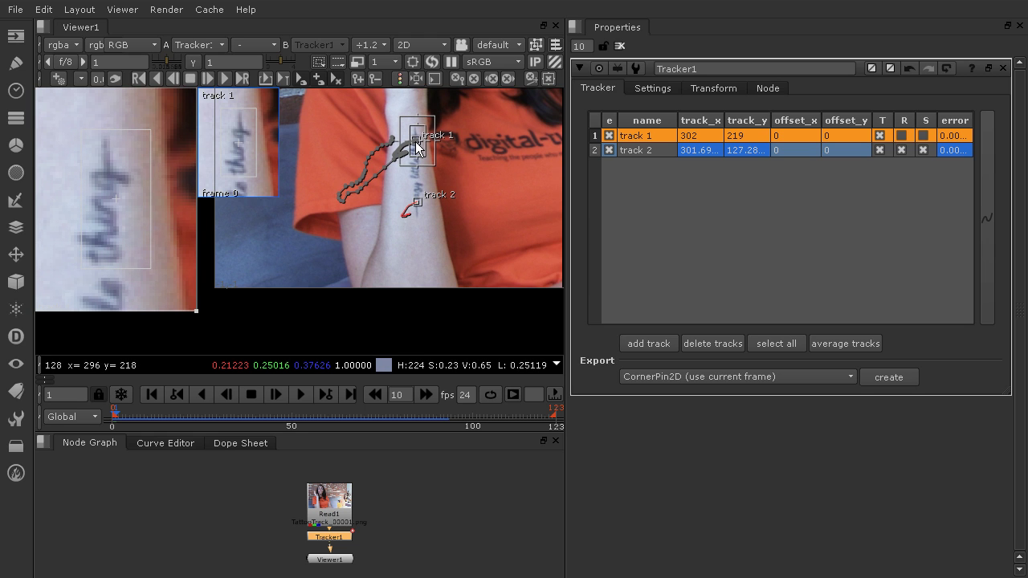
left_click(168, 78)
left_click(169, 78)
left_click(169, 78)
left_click(169, 77)
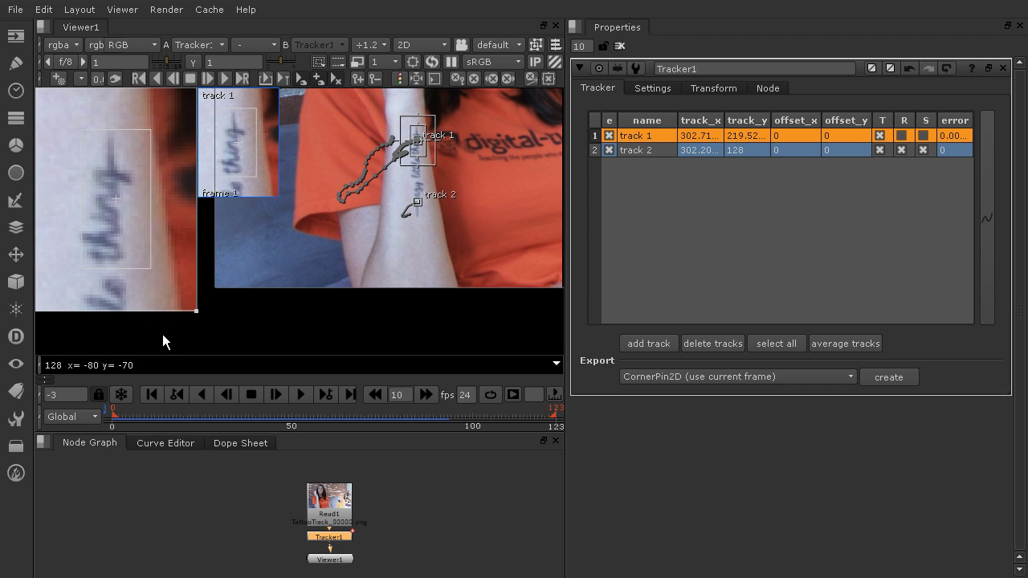
left_click(115, 421)
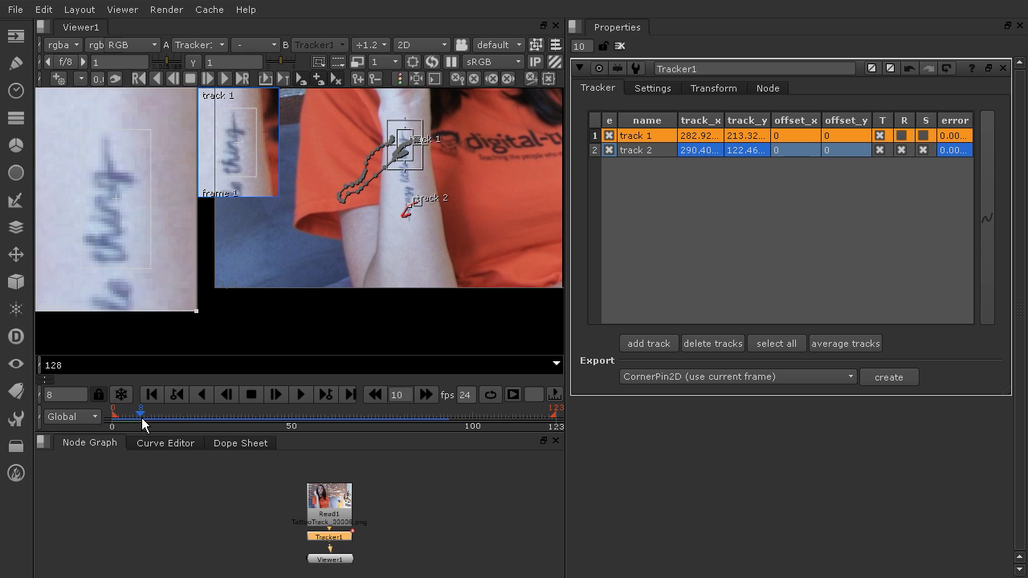
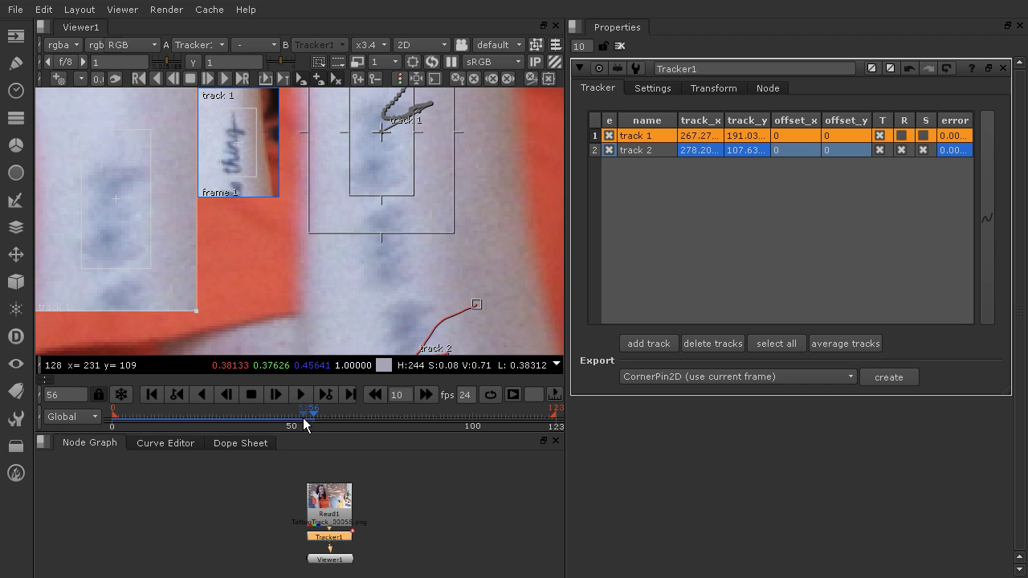
Step: Track track 1 forward frame by frame from 56, re-centring it at frame 57 (about x 245, y 175) and frame 58 (about x 226, y 157)
left_click(208, 84)
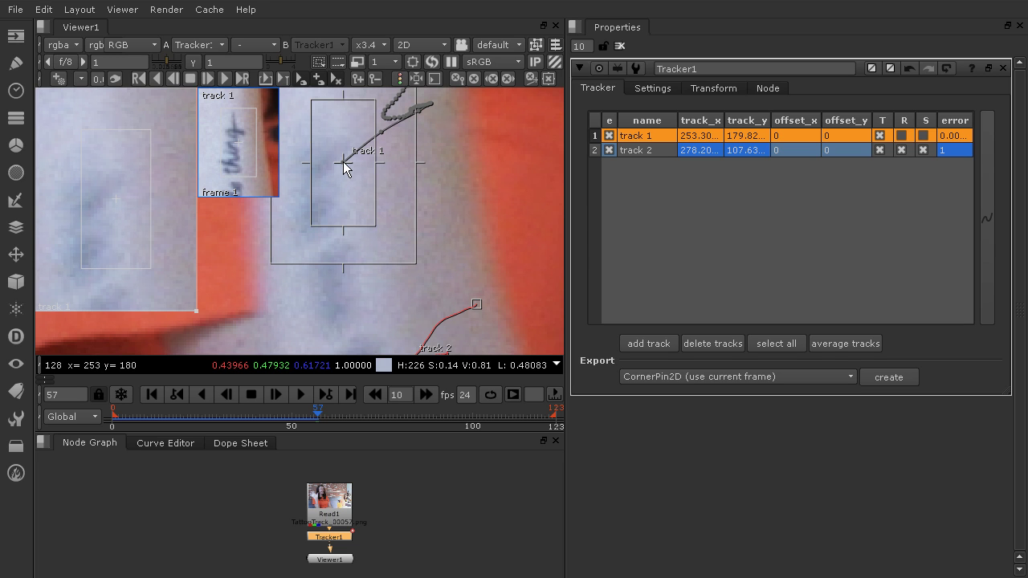
left_click_drag(343, 166, 320, 180)
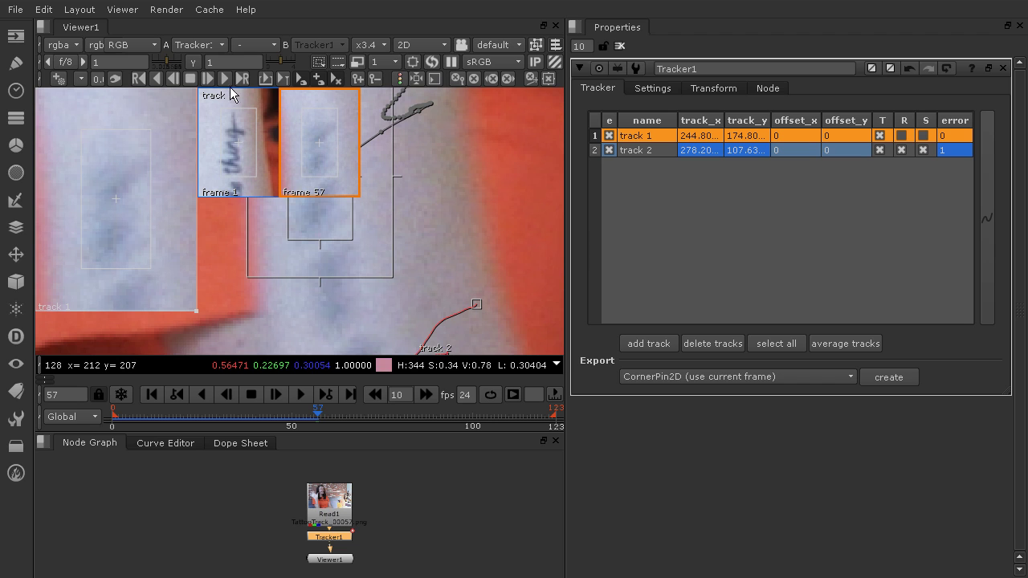
left_click(206, 79)
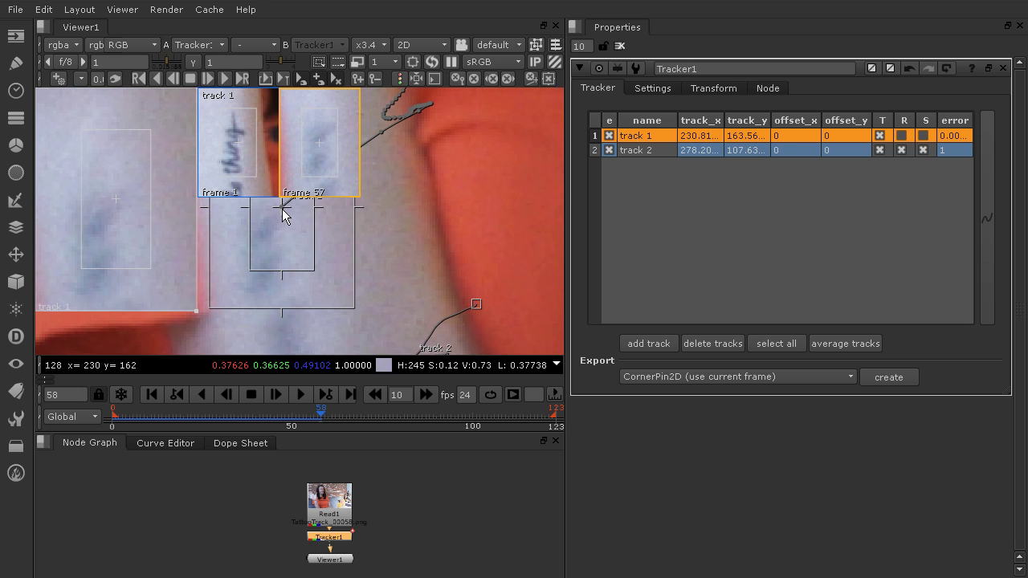
left_click_drag(281, 208, 268, 229)
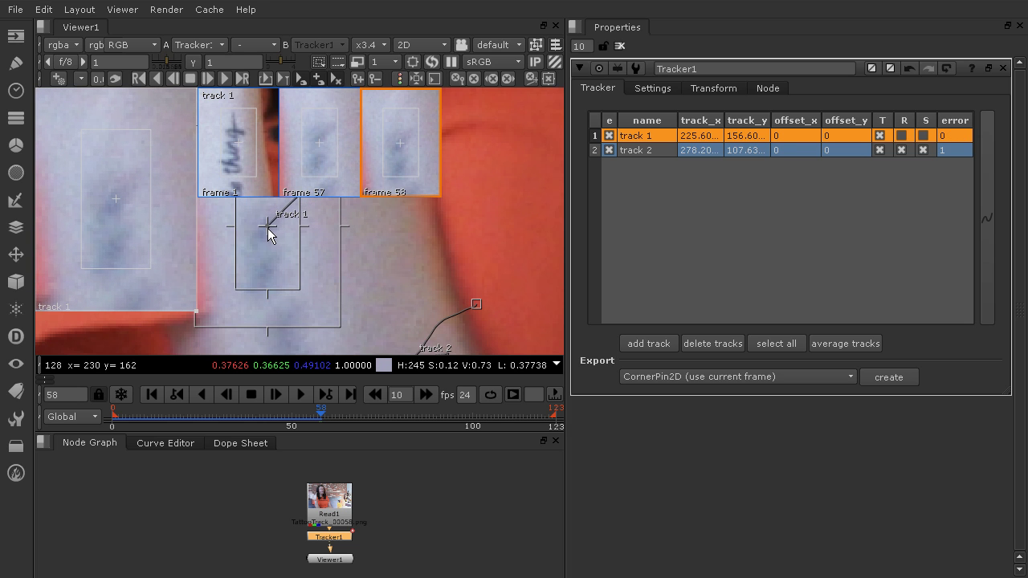
Step: Continue frame by frame, correcting track 1 to x 211, y 131 at frame 59, about x 211, y 119 at 60 and x 212, y 112 at 61
left_click(209, 78)
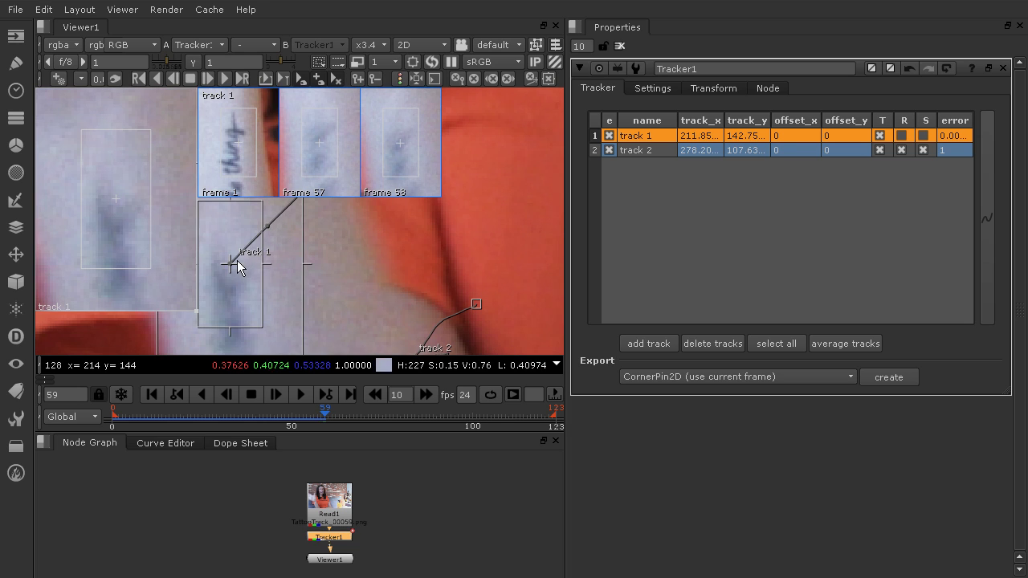
left_click_drag(231, 268, 229, 300)
left_click(210, 79)
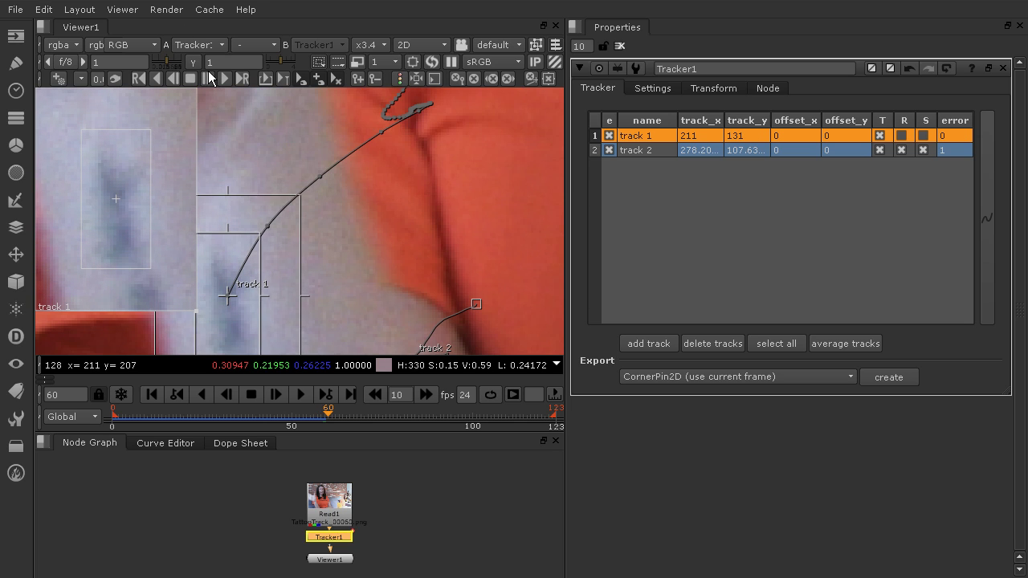
left_click_drag(266, 246, 324, 274)
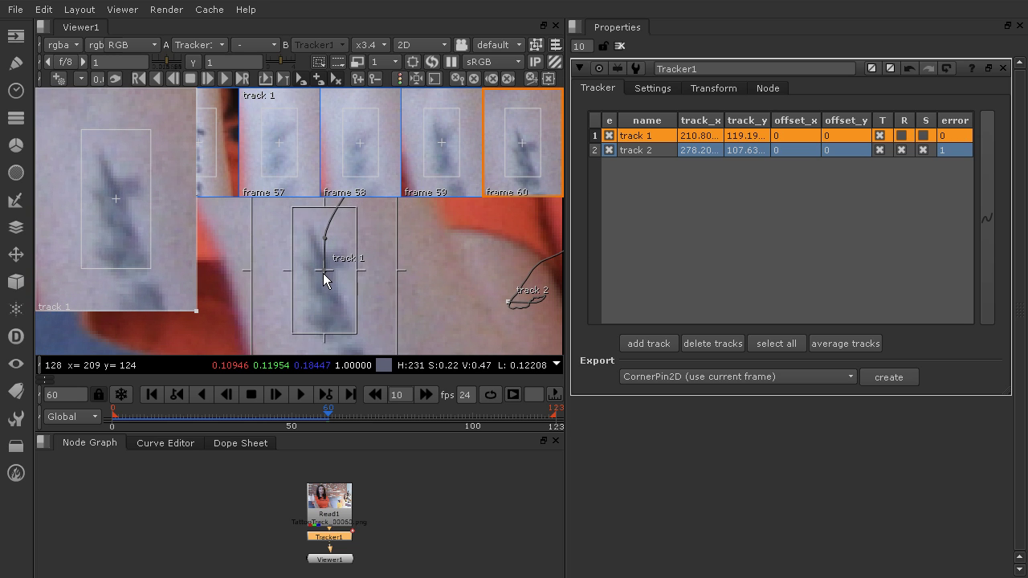
left_click(206, 77)
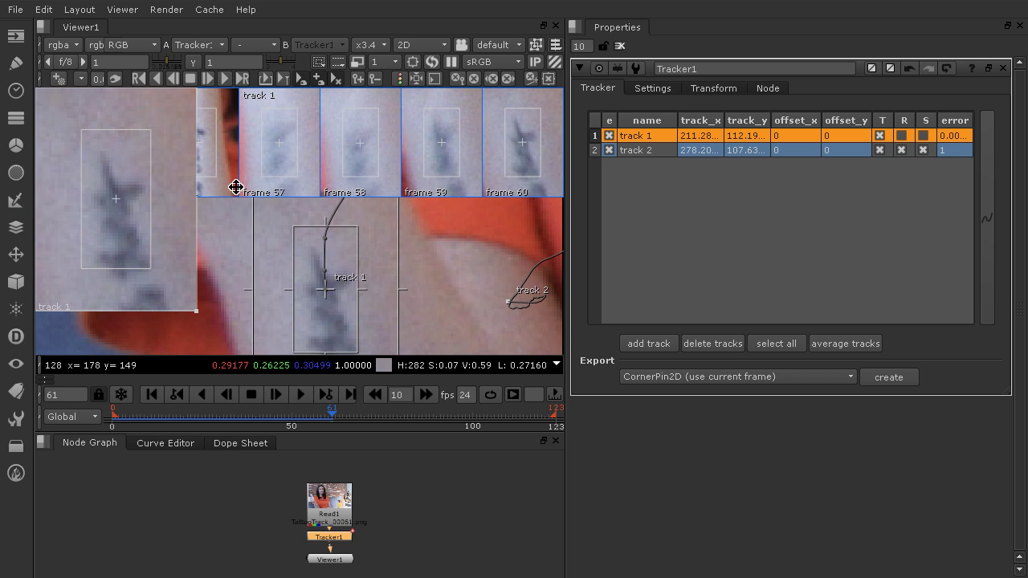
left_click_drag(329, 287, 330, 287)
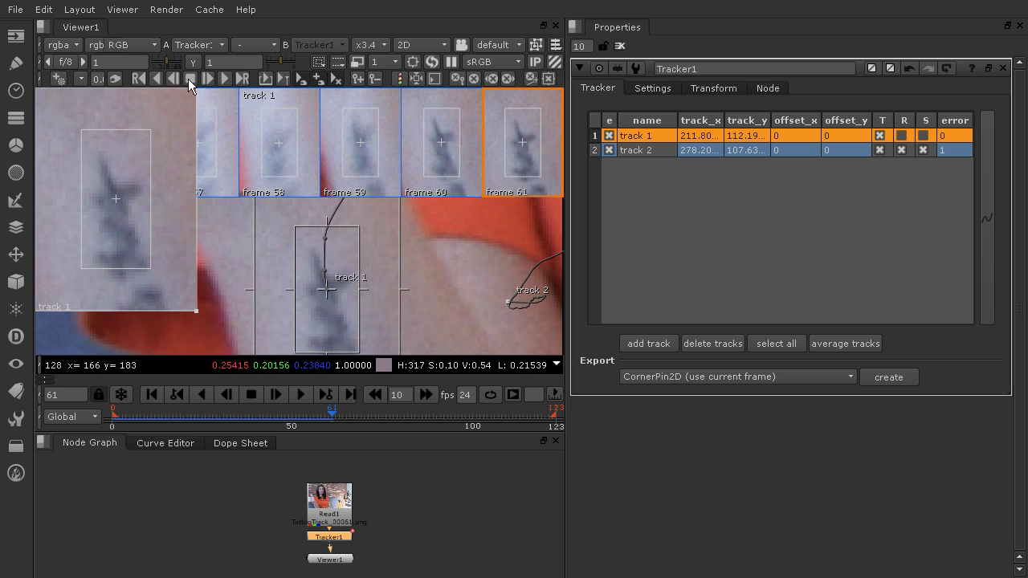
Step: Track track 1 forward one frame at a time to frame 67 and re-centre it there at about x 204, y 115
left_click(212, 74)
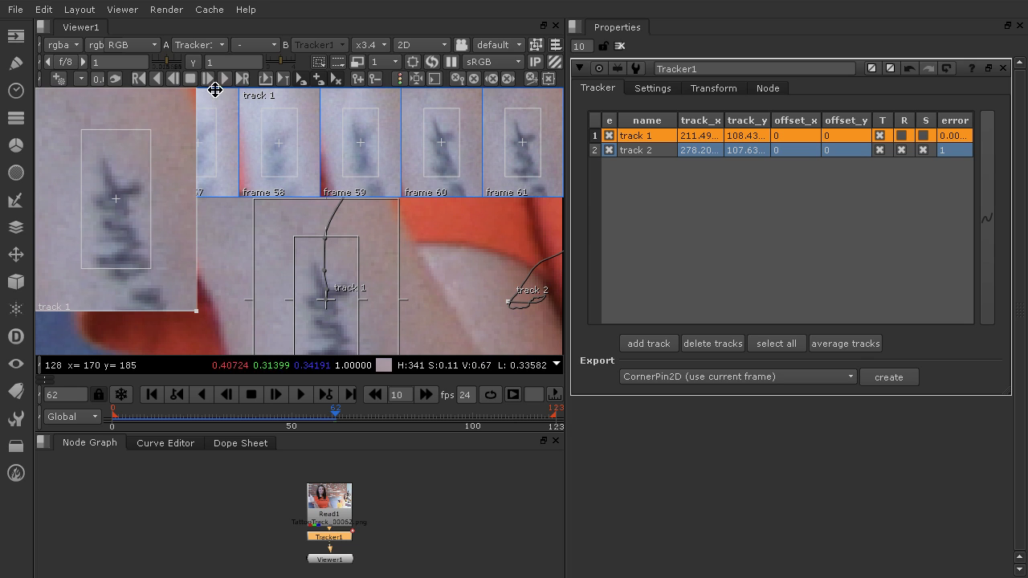
left_click(212, 80)
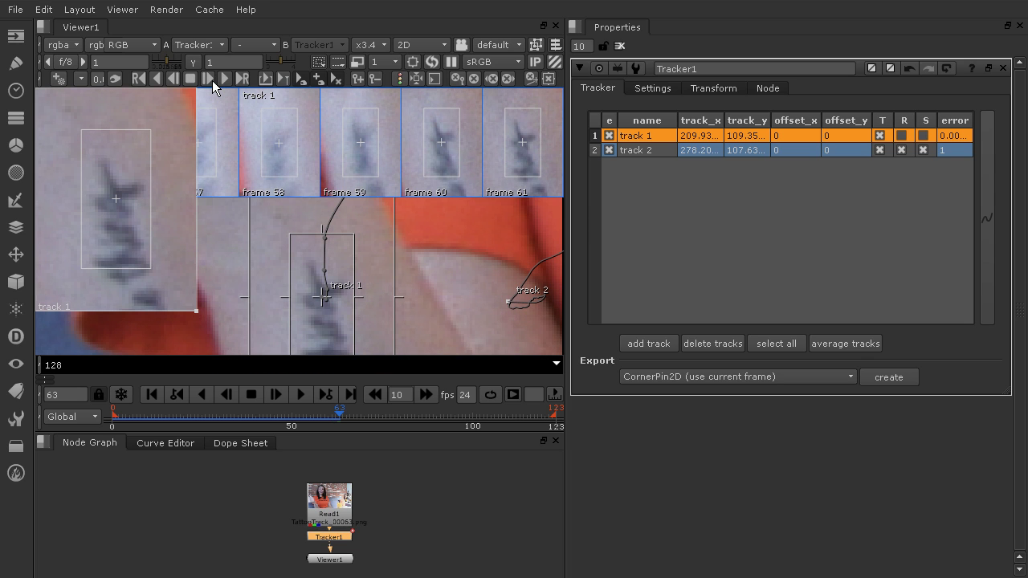
left_click(212, 80)
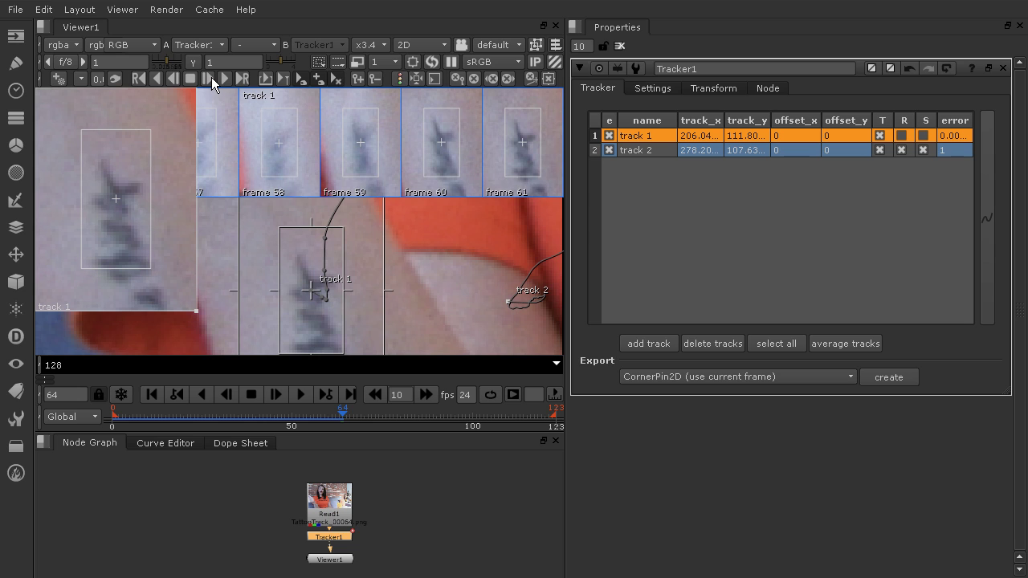
left_click(212, 77)
left_click(211, 77)
left_click(212, 77)
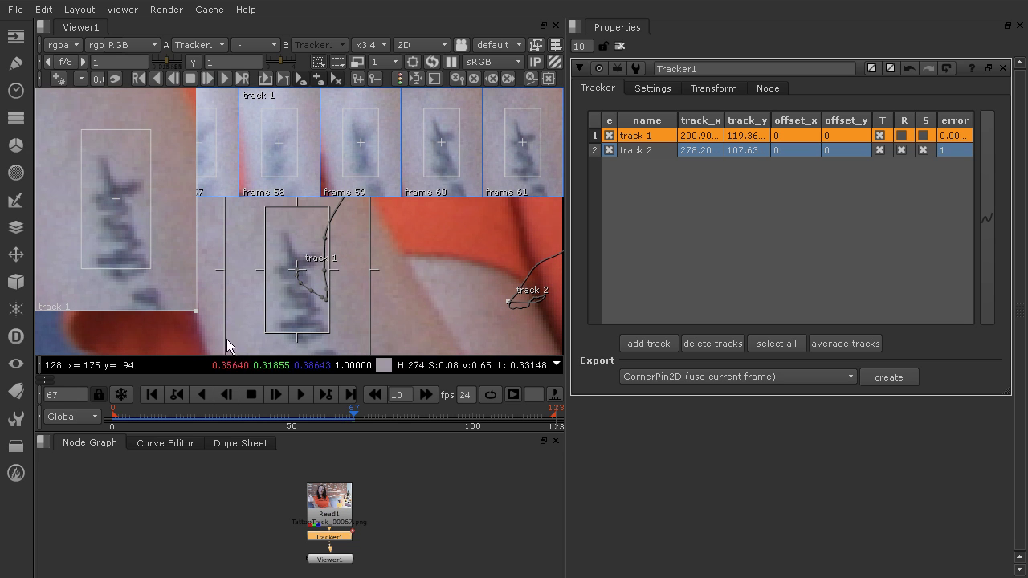
left_click(298, 276)
left_click_drag(298, 276, 305, 285)
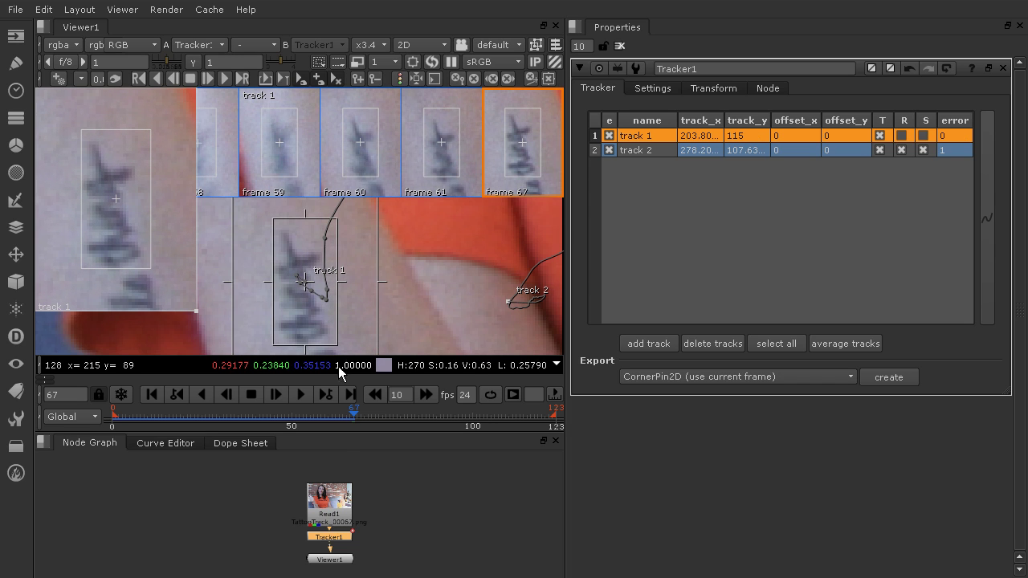
Step: Step back through the clip and re-centre track 1 at about x 202, y 114 on frame 66 and x 205, y 111 on frame 65
left_click_drag(354, 414, 351, 414)
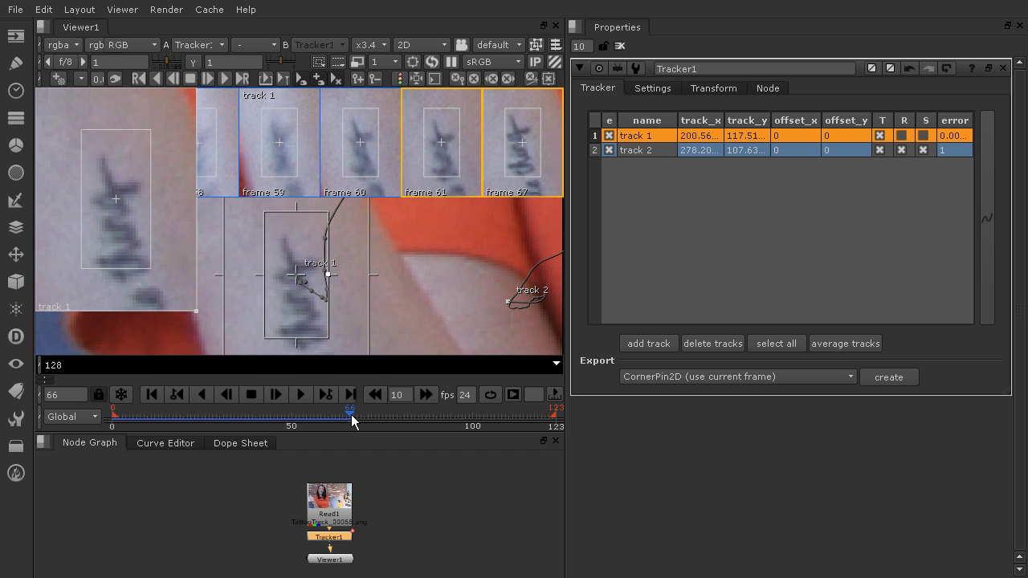
left_click_drag(300, 276, 305, 286)
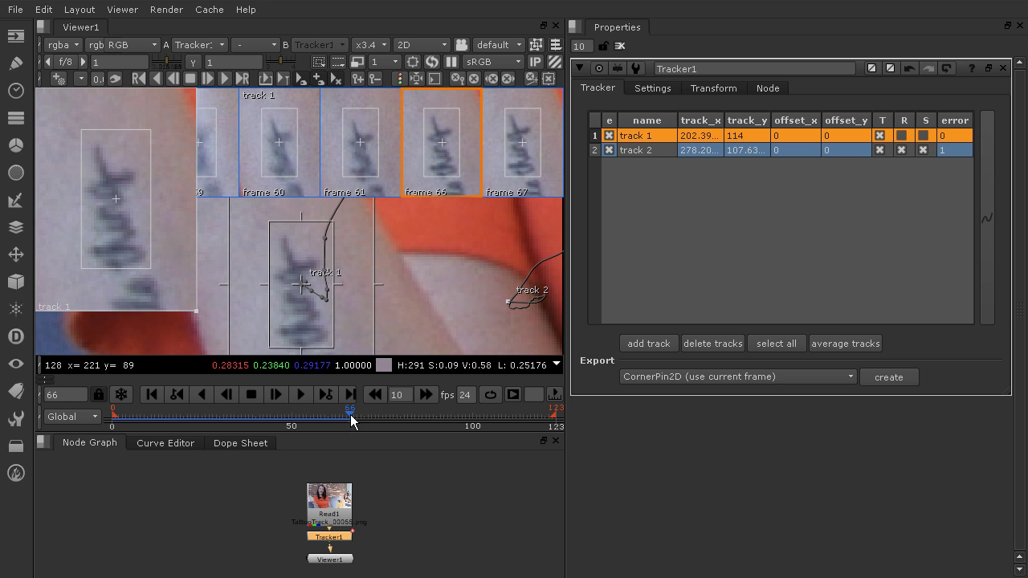
left_click_drag(349, 414, 347, 413)
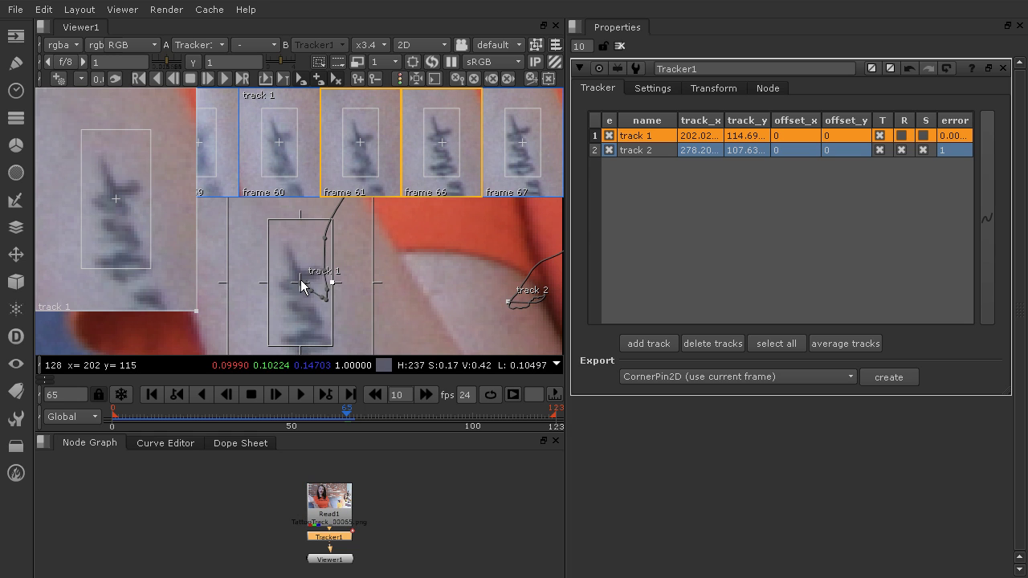
left_click_drag(300, 280, 309, 290)
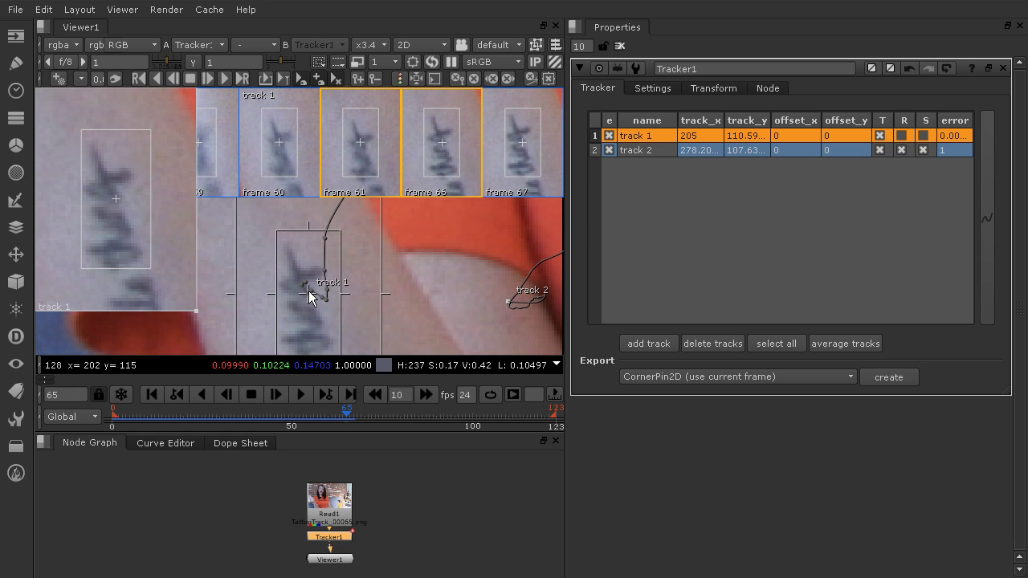
Step: Correct track 1's centre to about x 208, y 108 at frame 64 and about x 213, y 105 at frame 63
left_click_drag(347, 412, 342, 410)
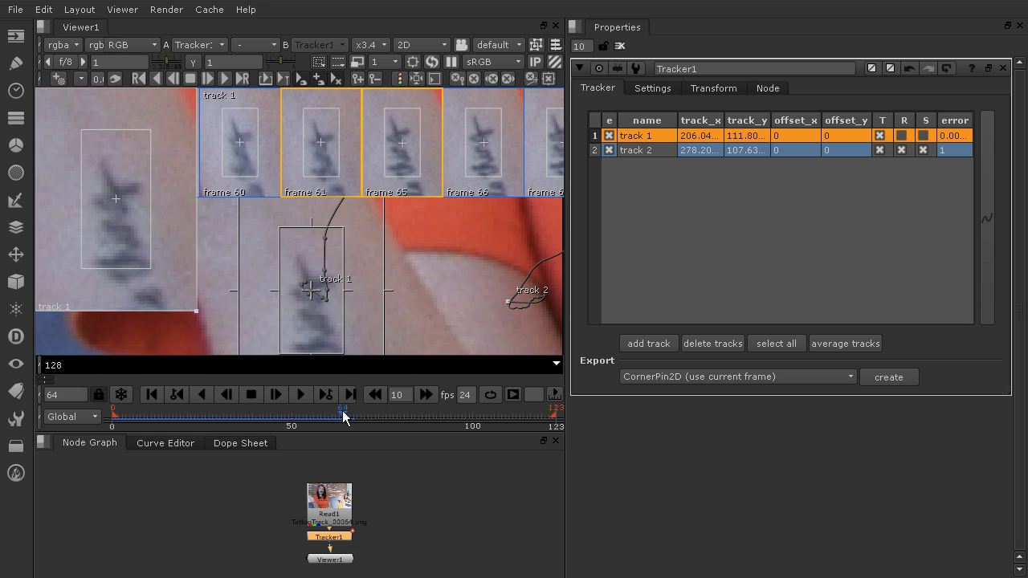
left_click_drag(311, 296, 315, 304)
left_click(340, 412)
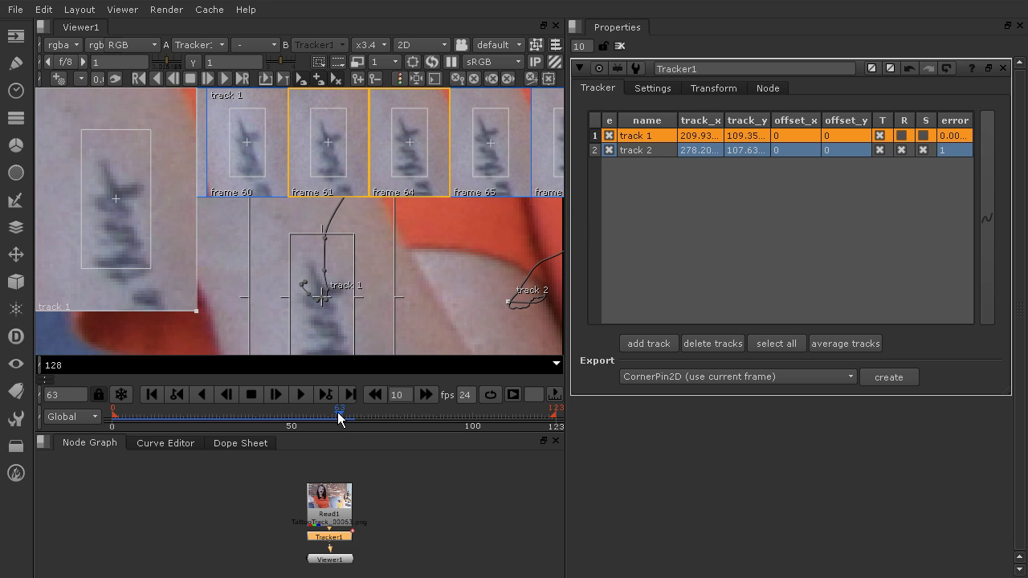
left_click_drag(323, 299, 330, 311)
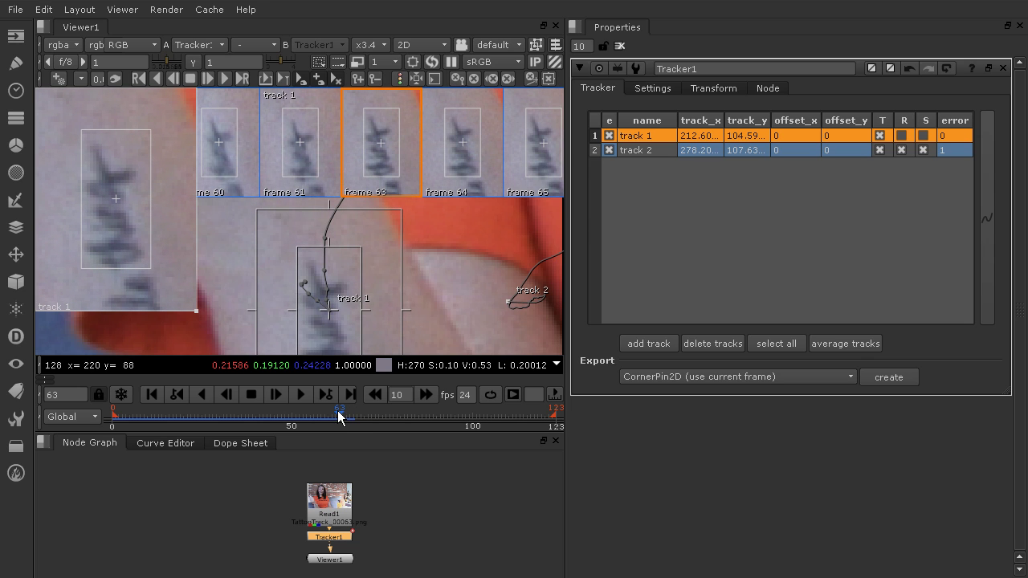
Step: Re-centre track 1 on the tattoo at frames 62 and 61, and at about x 213, y 116 on frame 60
left_click(335, 412)
left_click_drag(328, 300, 335, 312)
left_click(333, 413)
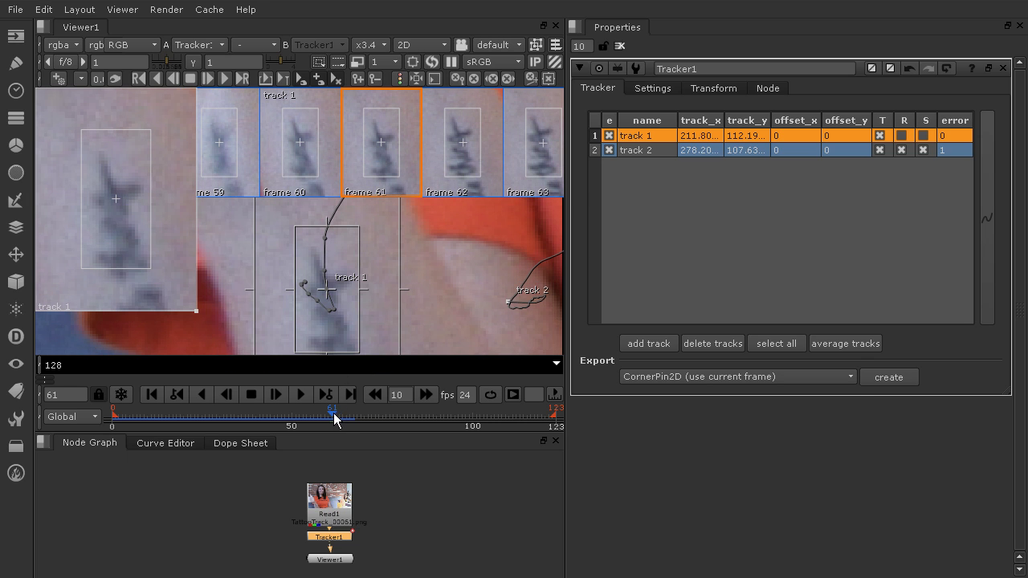
left_click_drag(329, 297, 335, 305)
left_click(329, 415)
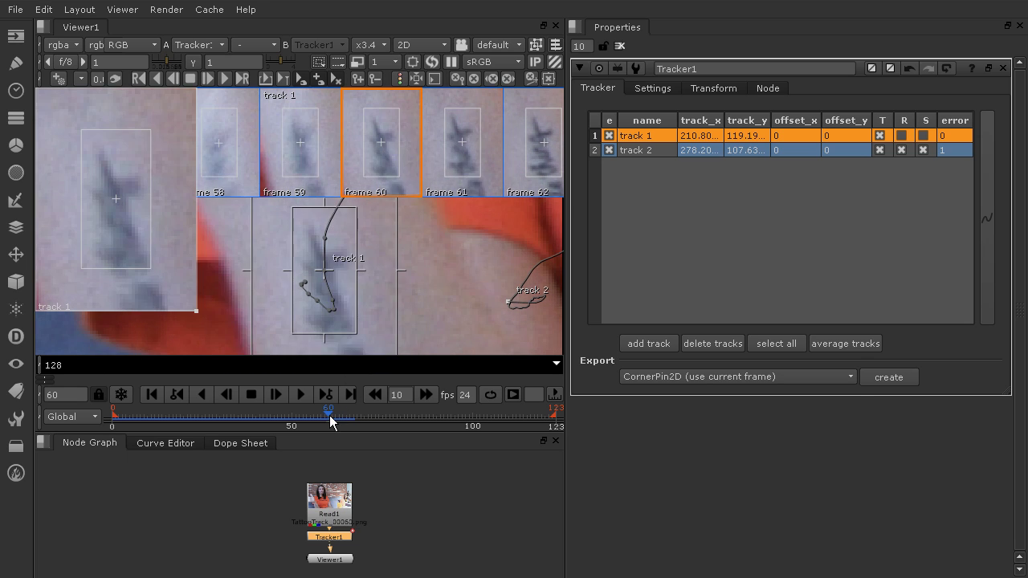
left_click_drag(329, 278, 334, 286)
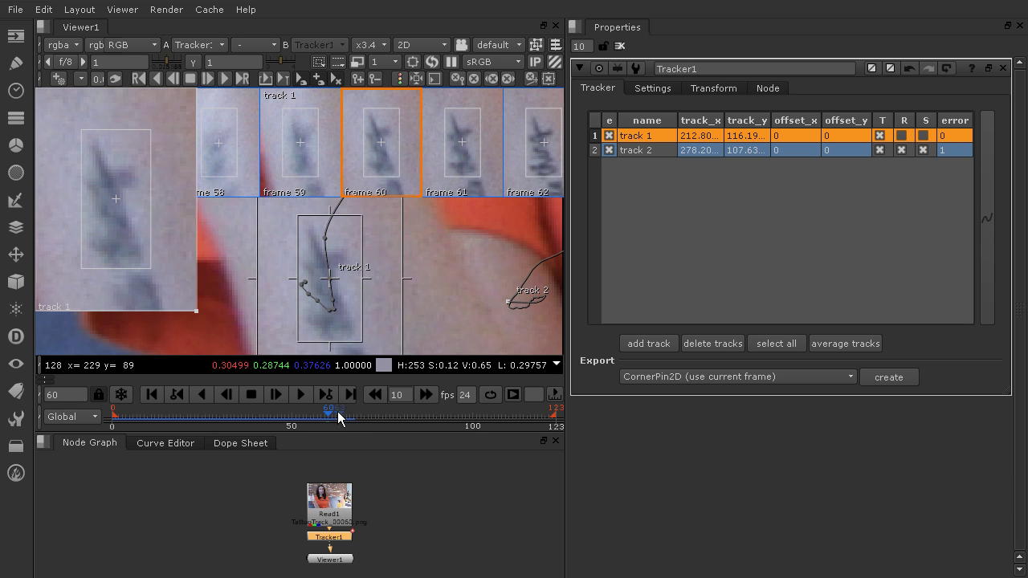
Step: Return to frame 67 and track track 1 forward continuously from there
left_click(342, 416)
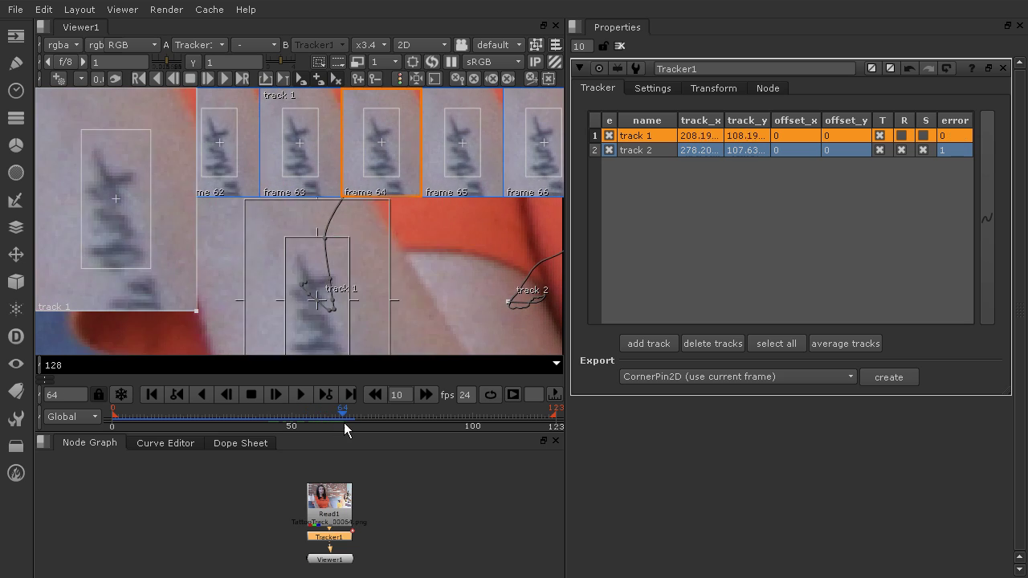
left_click(352, 428)
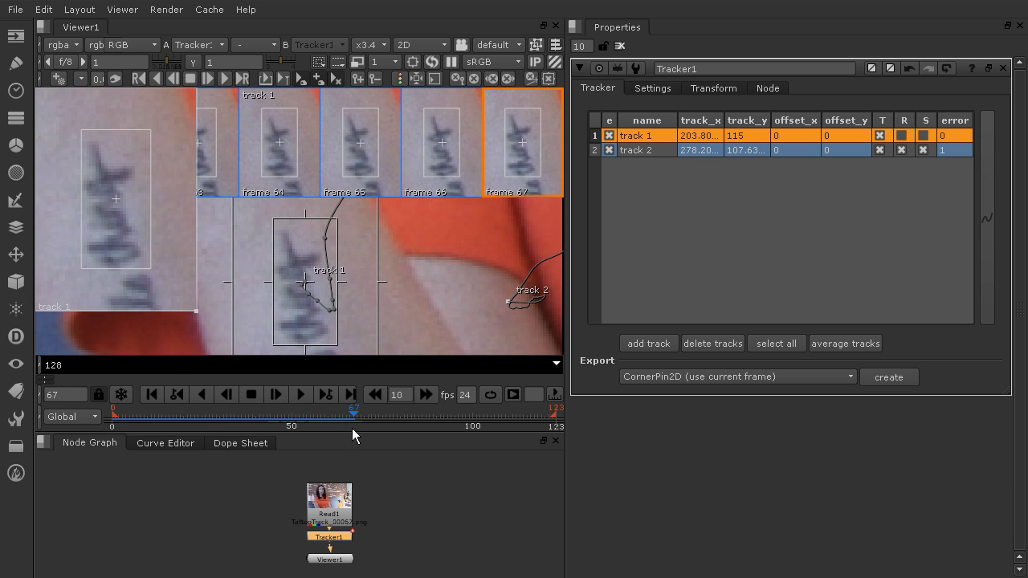
left_click(223, 78)
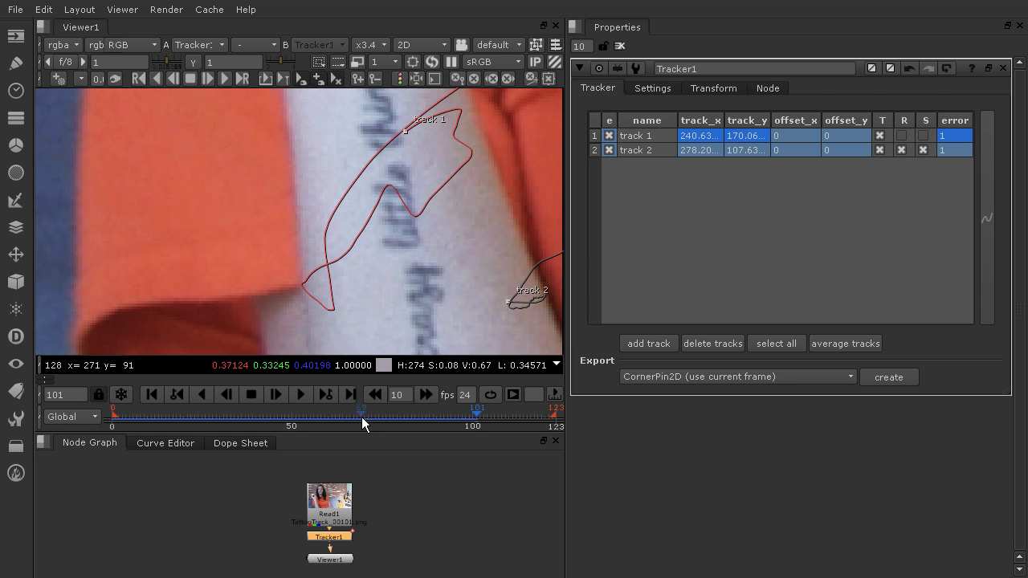
Step: Review track 1 from frame 66 to frame 81 and clear its tracking data after frame 81
mouse_move(362, 417)
left_mouse_down()
mouse_move(370, 419)
mouse_move(351, 420)
left_mouse_up()
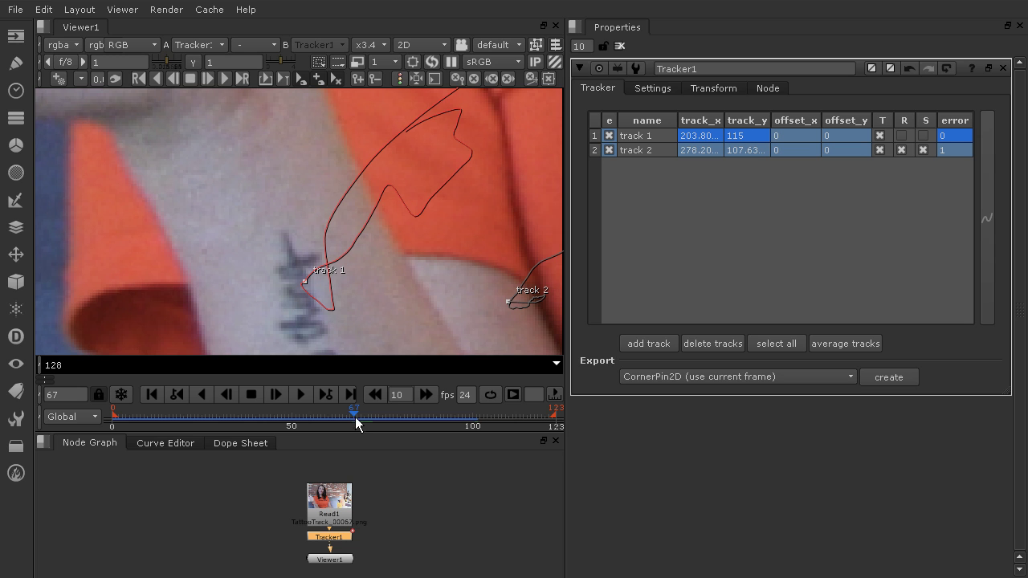
left_click(350, 414)
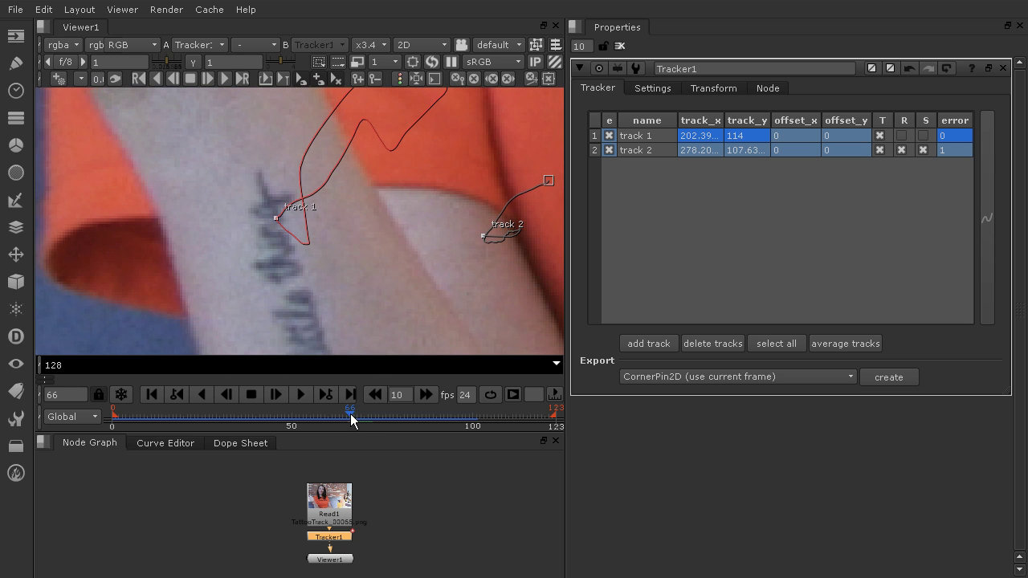
left_click(634, 136)
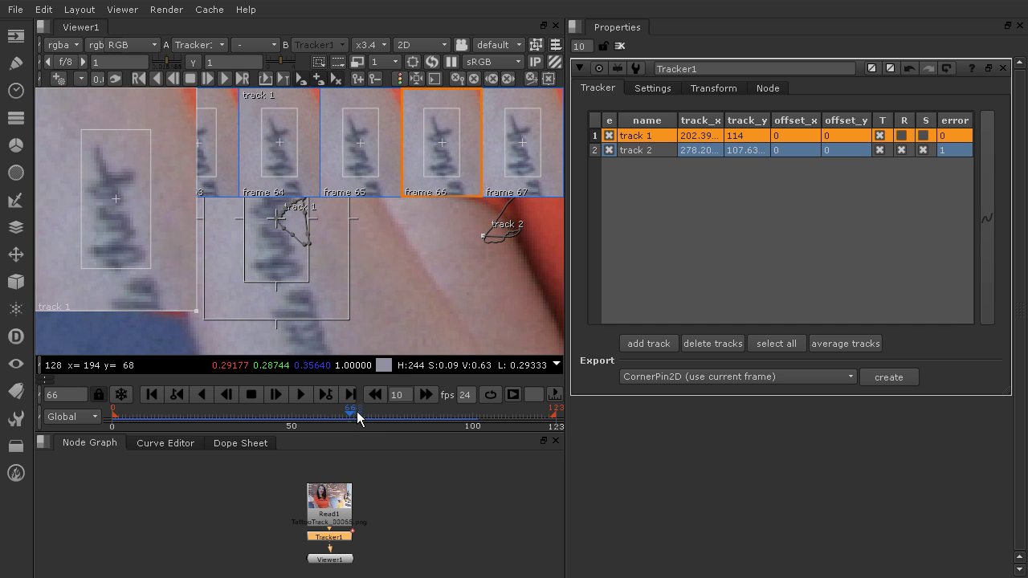
left_click_drag(351, 414, 405, 429)
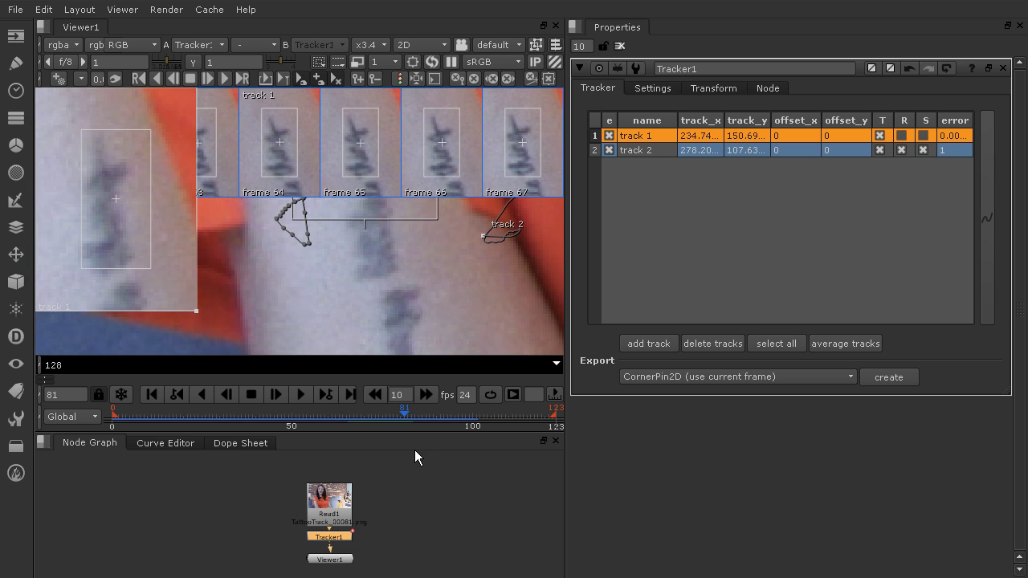
mouse_move(403, 423)
left_mouse_down()
mouse_move(394, 421)
mouse_move(405, 421)
left_mouse_up()
middle_click_drag(377, 265, 373, 391)
middle_click_drag(367, 268, 360, 307)
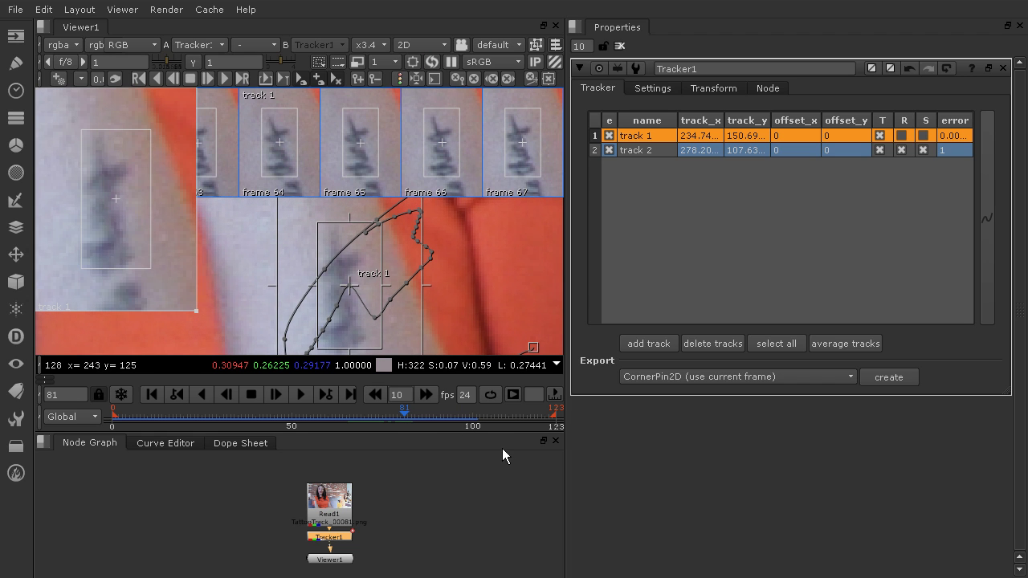
left_click(508, 78)
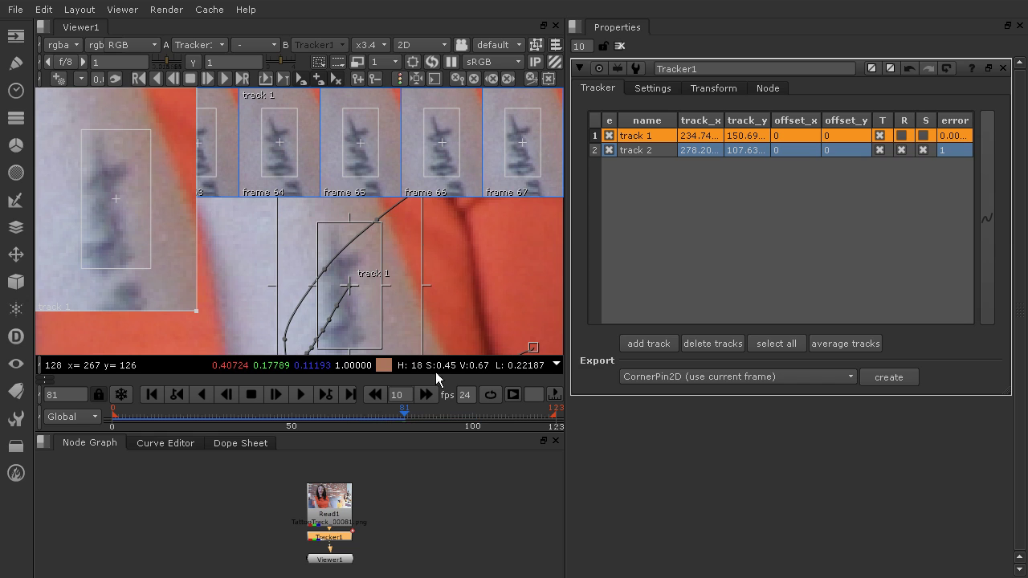
Step: Track track 1 forward frame by frame from 81 to 87 and re-centre it there at about x 261, y 182
left_click(207, 78)
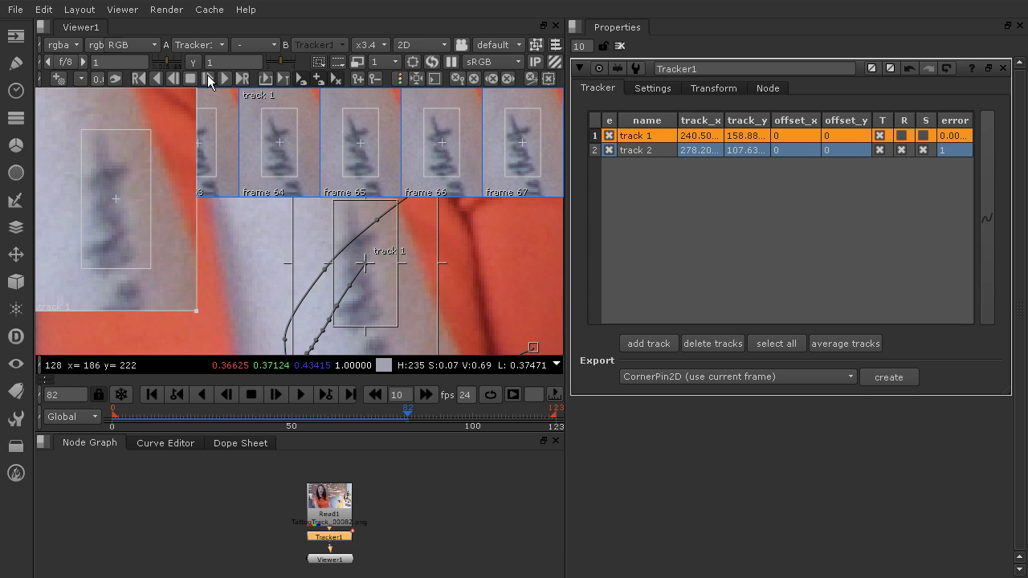
left_click(207, 77)
left_click(207, 77)
left_click(207, 77)
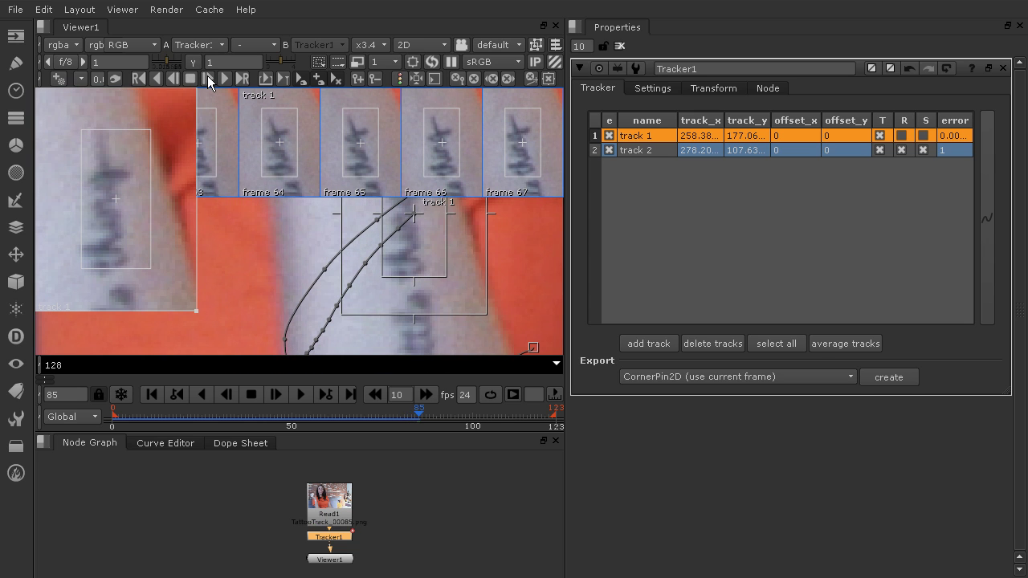
left_click(207, 77)
left_click(207, 77)
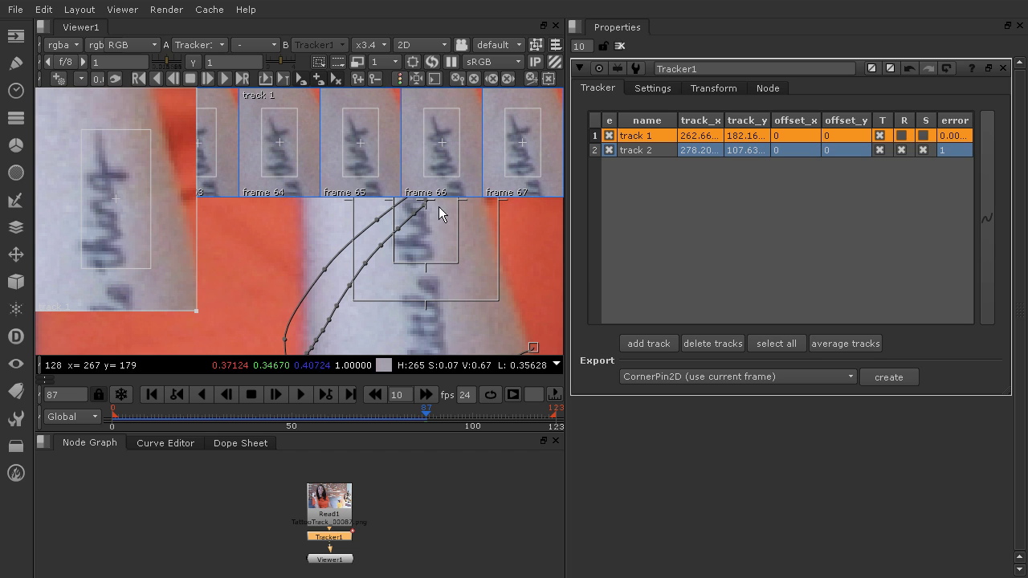
left_click_drag(425, 209, 420, 206)
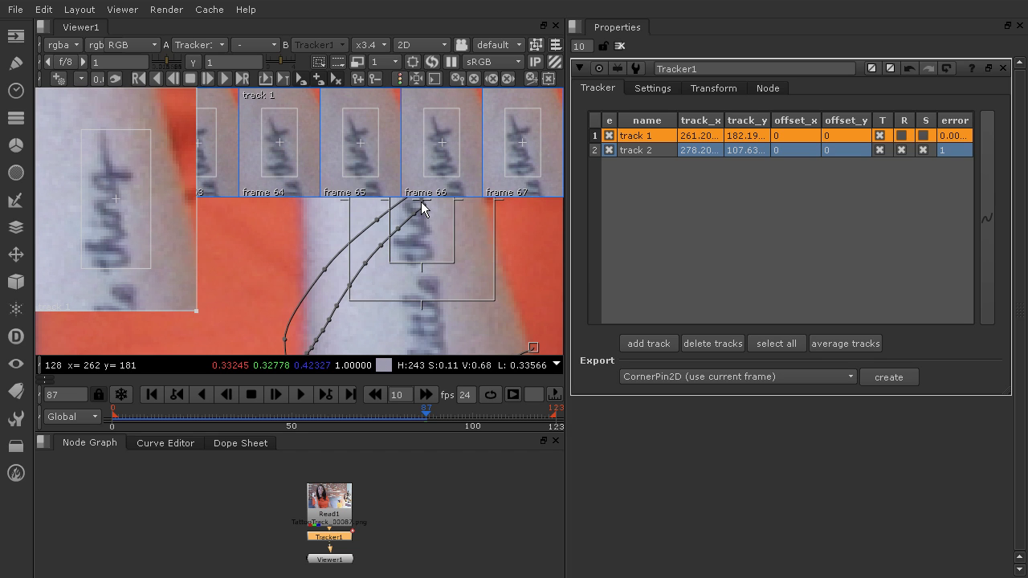
Step: Track track 1 forward two more frames and re-centre it at about x 255, y 186 on frame 89
left_click(207, 78)
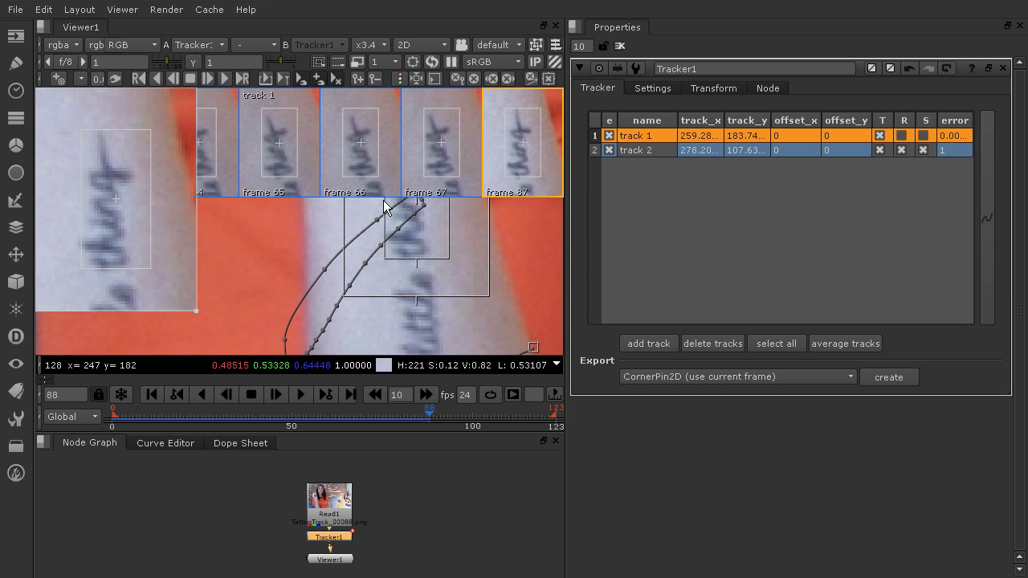
left_click(211, 75)
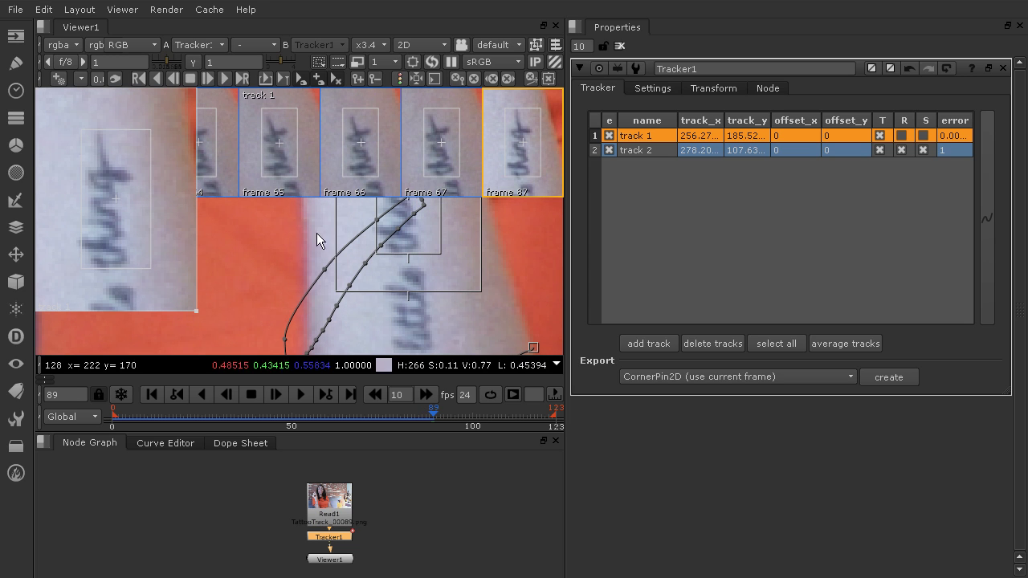
middle_click_drag(411, 190, 380, 243)
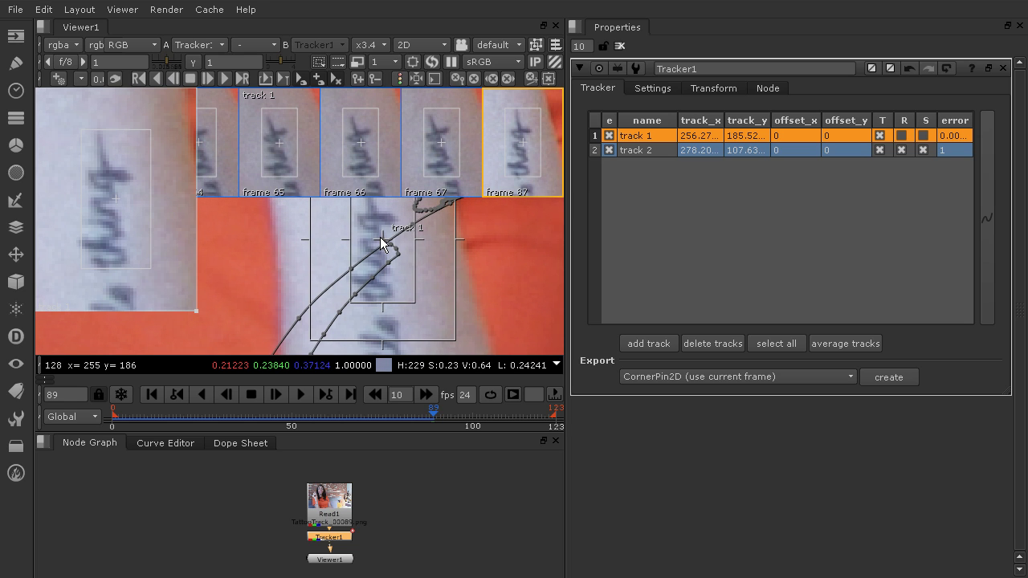
left_click_drag(382, 241, 379, 241)
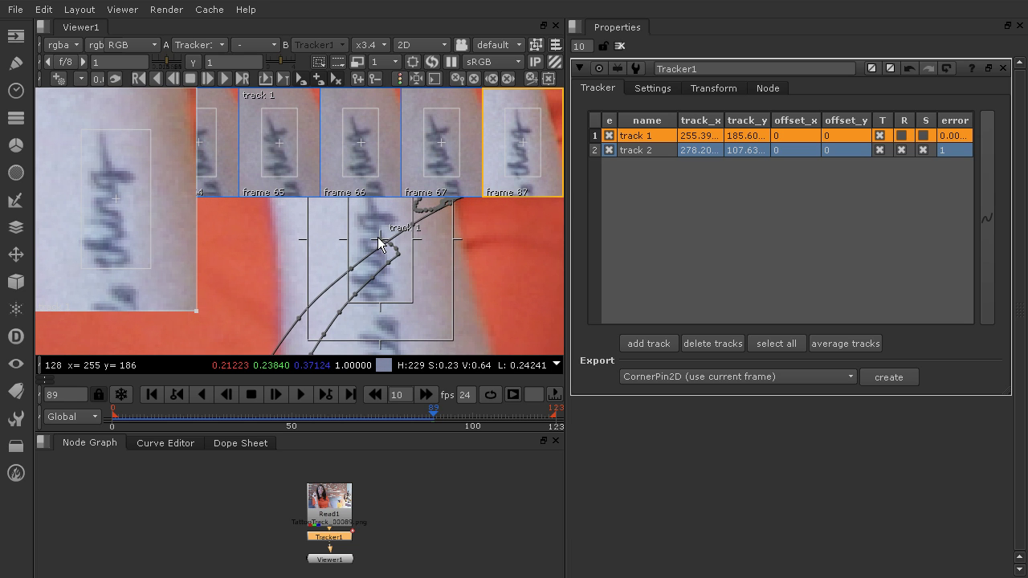
Step: Track track 1 frame by frame to frame 92, run it forward to the last frame, 123, and scrub back to check it
left_click(205, 78)
left_click(205, 77)
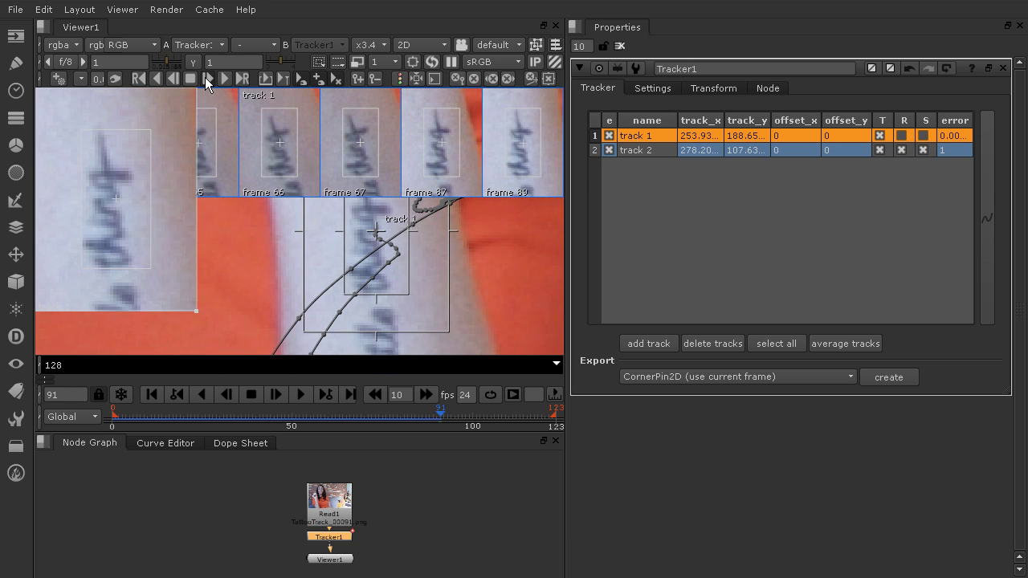
left_click(204, 78)
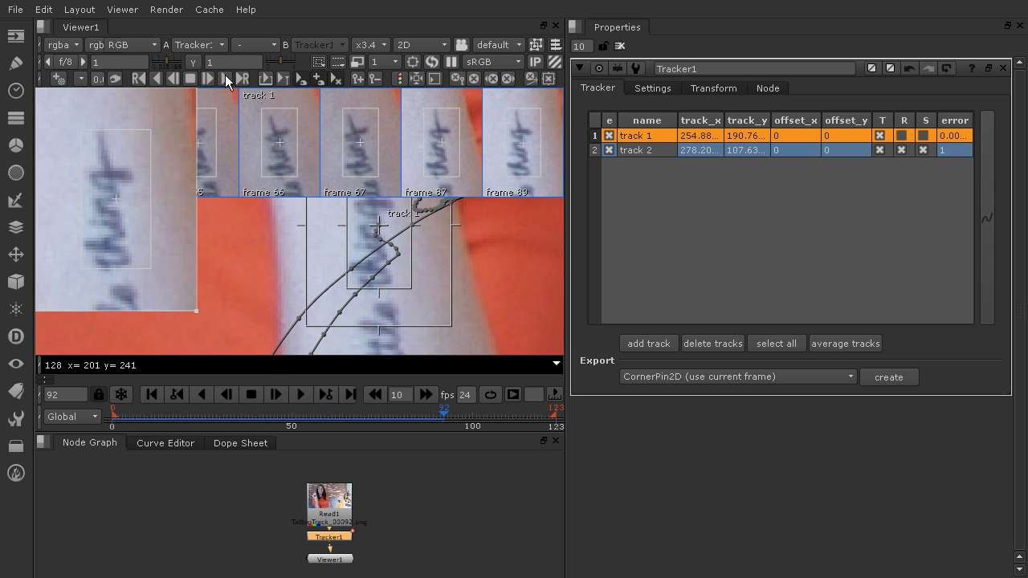
left_click(225, 77)
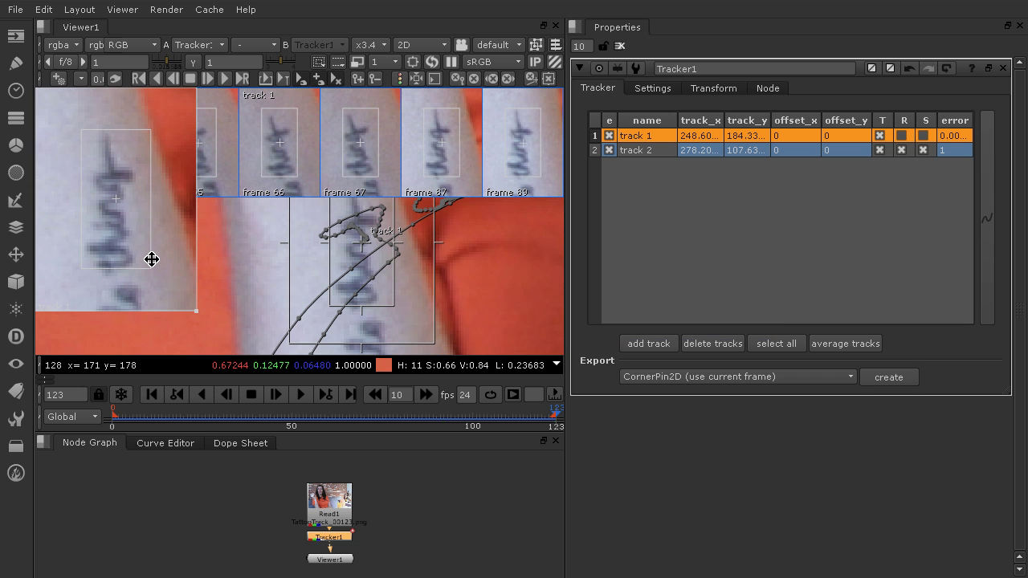
left_click_drag(549, 416, 493, 451)
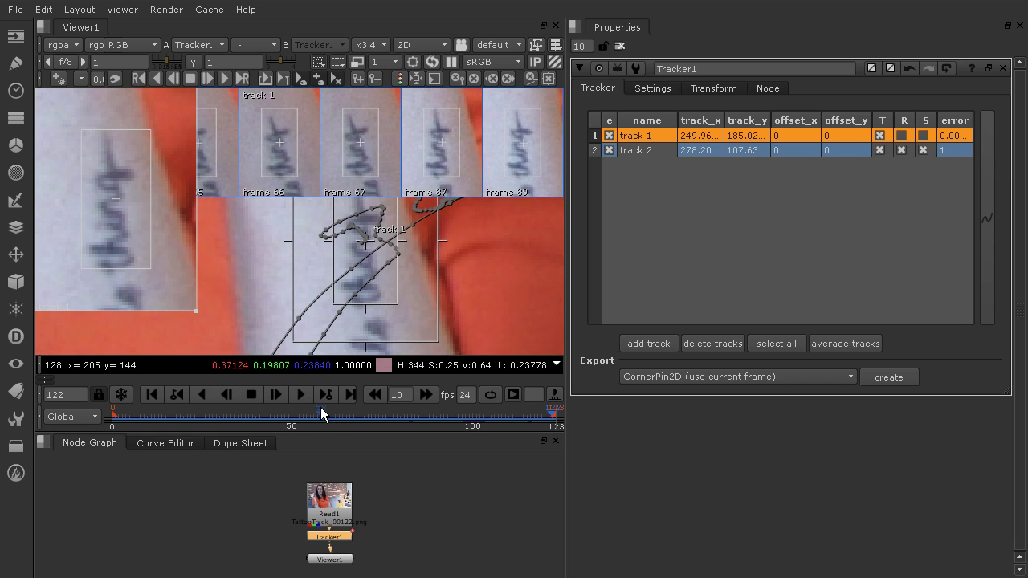
Step: Select track 2 and scrub the clip back to frame 22 to check how it follows the tattoo
left_click(645, 151)
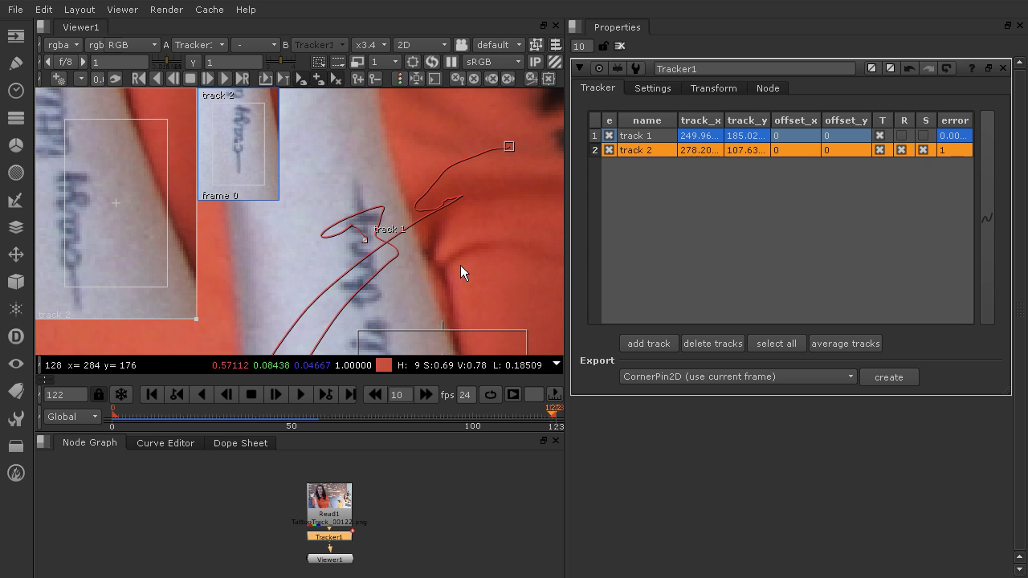
middle_click_drag(439, 292, 455, 225)
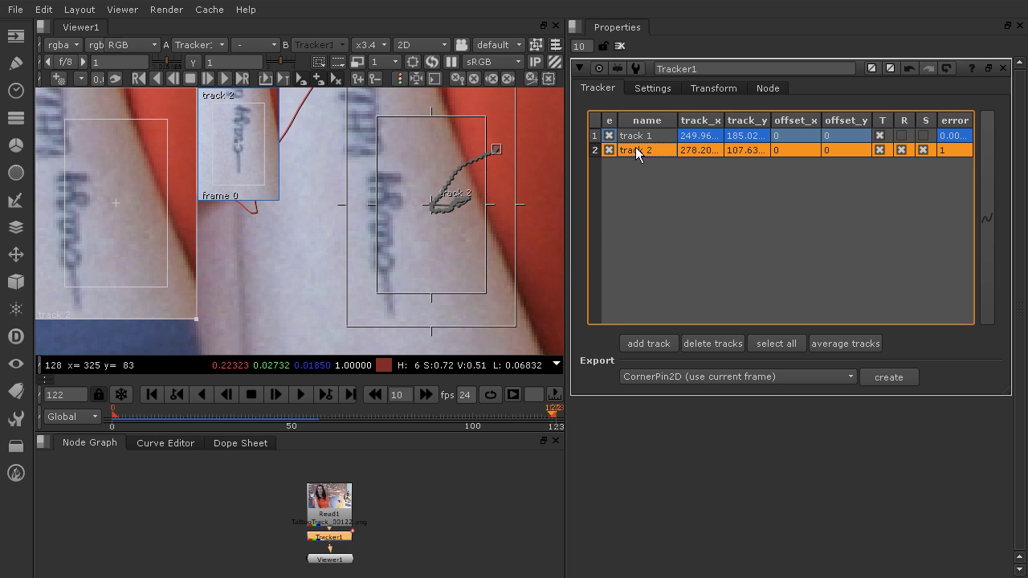
left_click_drag(353, 416, 190, 421)
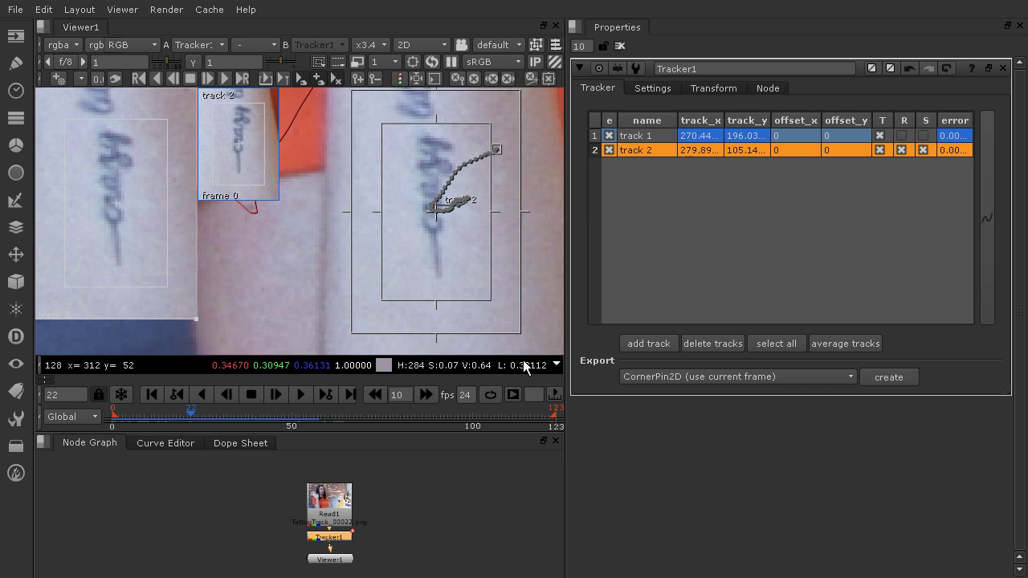
mouse_move(523, 367)
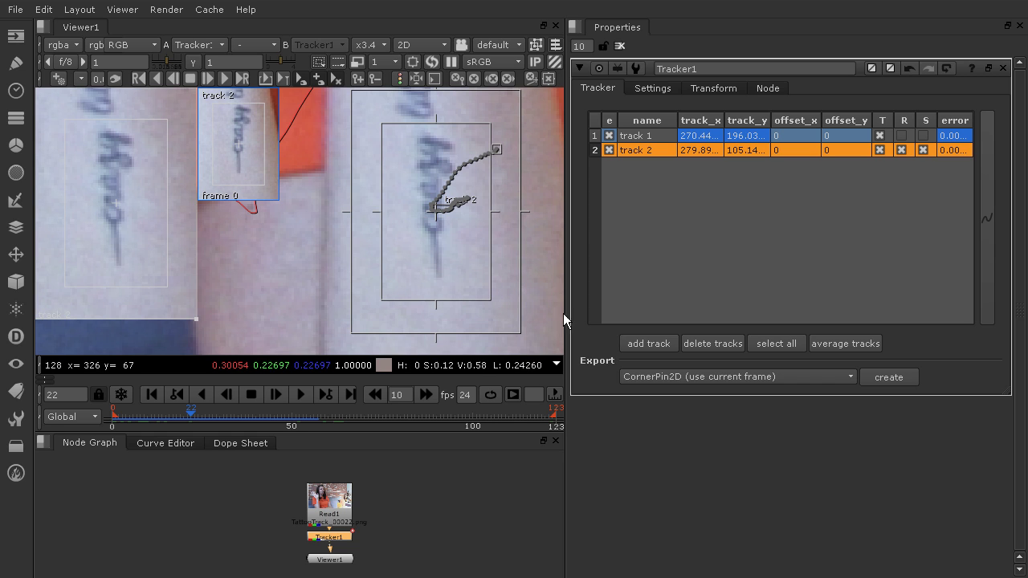
left_click(628, 214)
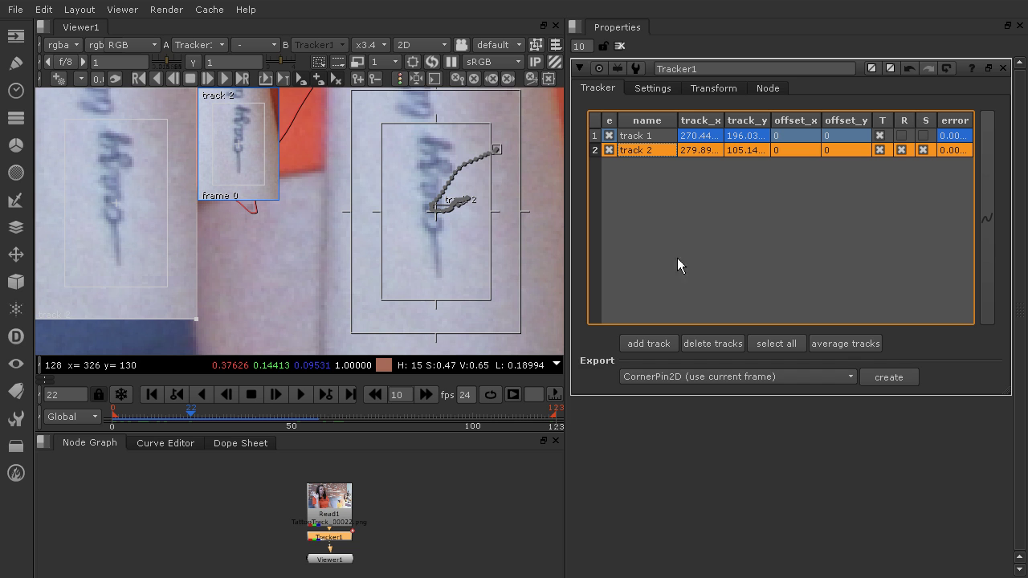